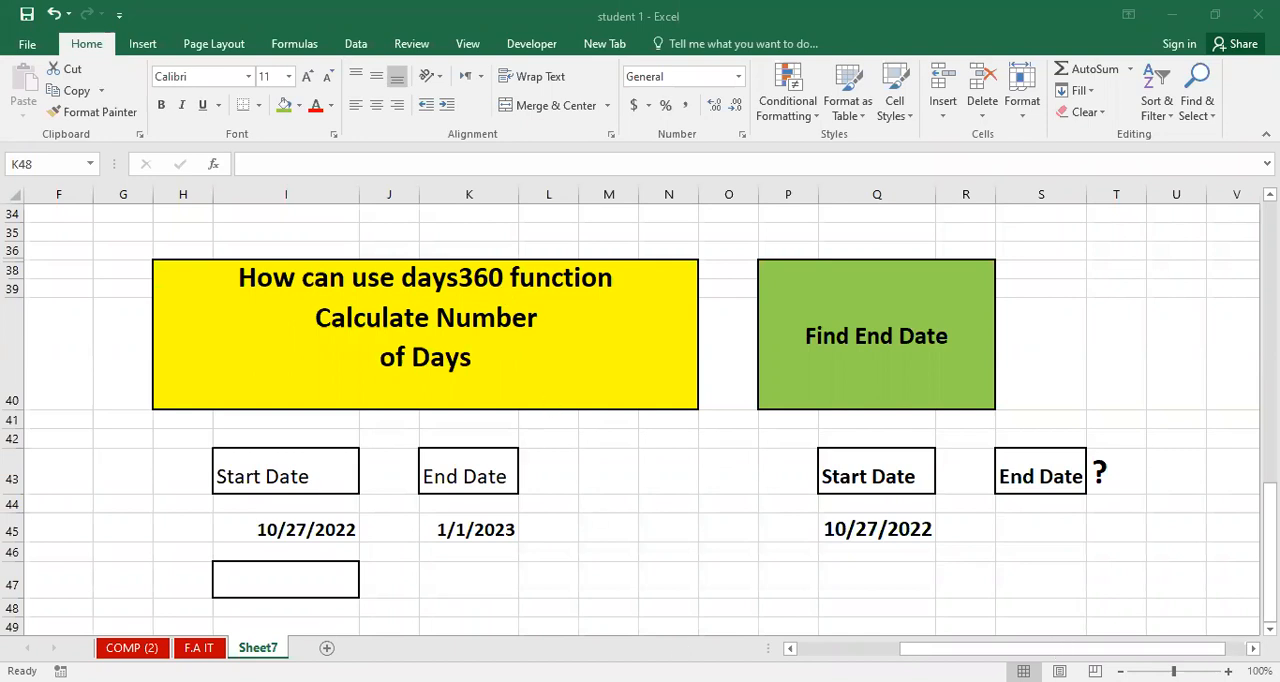
Increase the height of row 47 slightly to enlarge the bordered result cell I47.
left_click(240, 487)
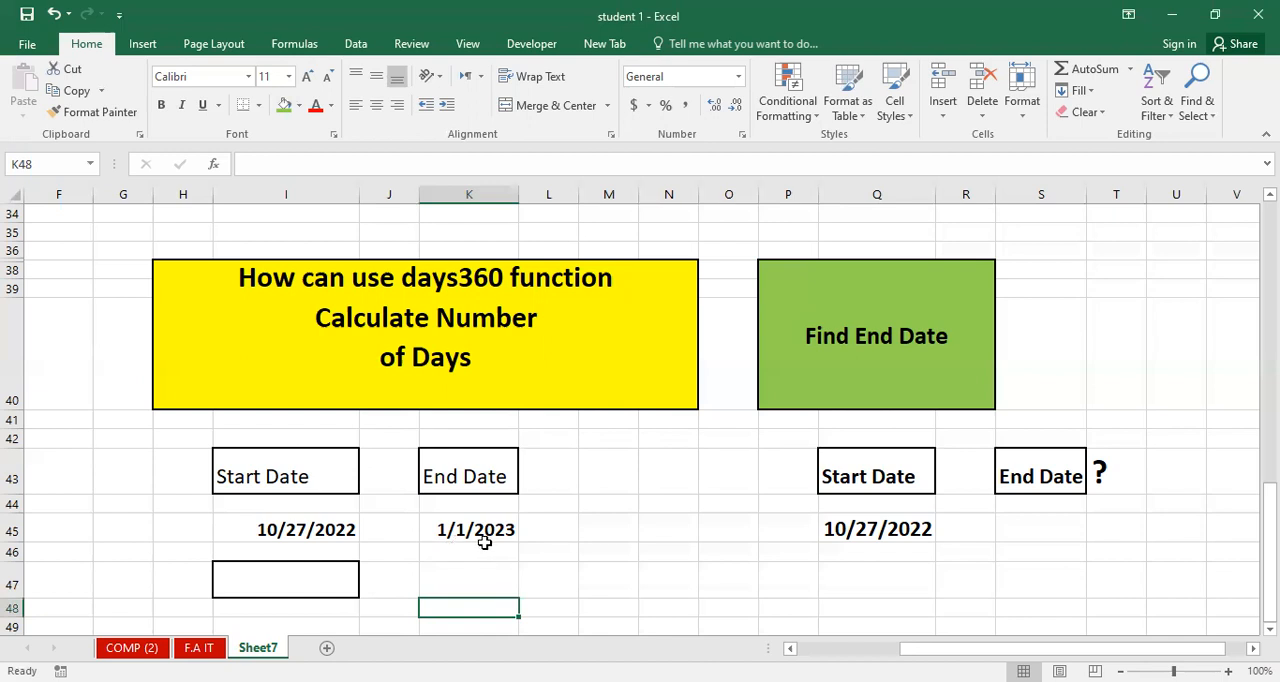
left_click(302, 584)
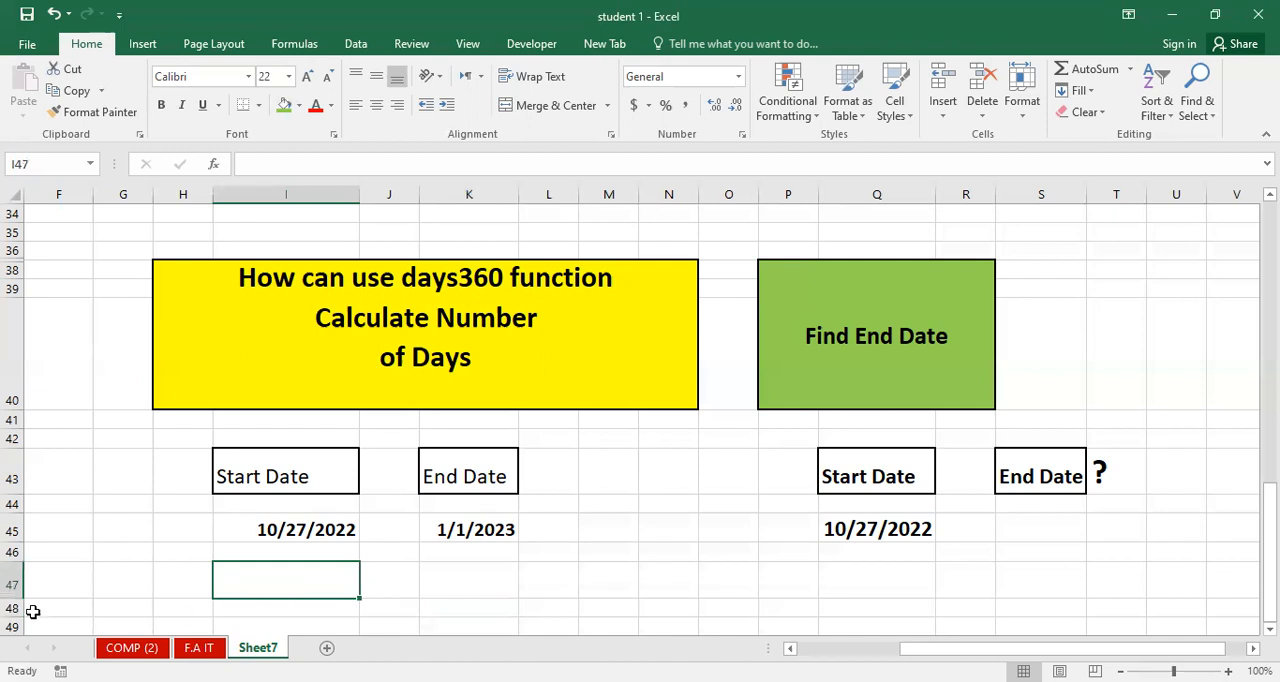
left_click_drag(14, 600, 14, 614)
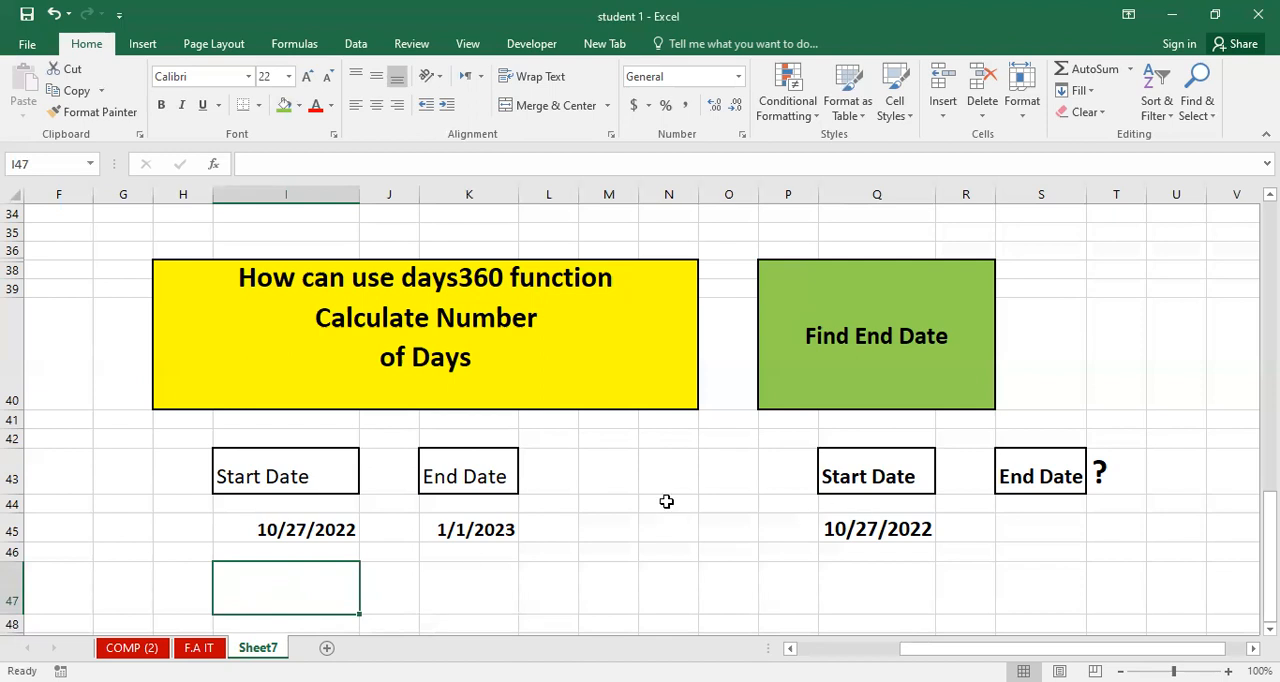
Calculate the days between the start and end dates in cell I47 with the formula =days360(I45,K45).
scroll(666, 503, "down", 1)
type("=d")
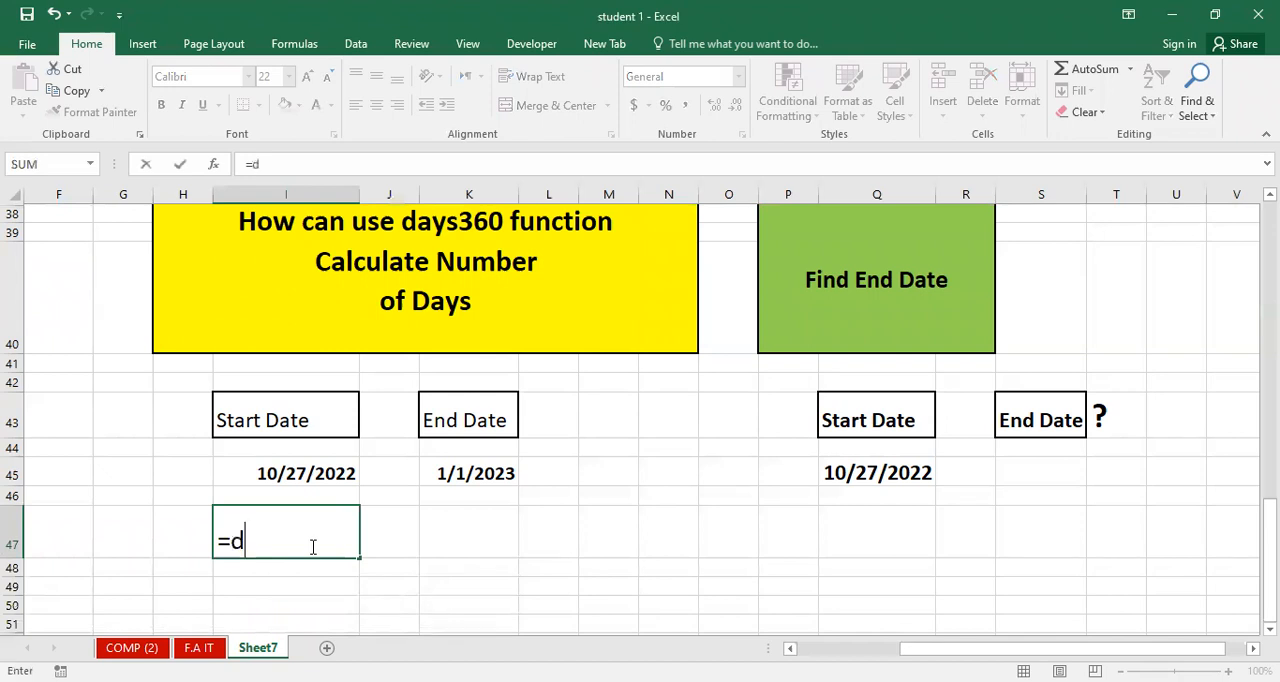
type("ays")
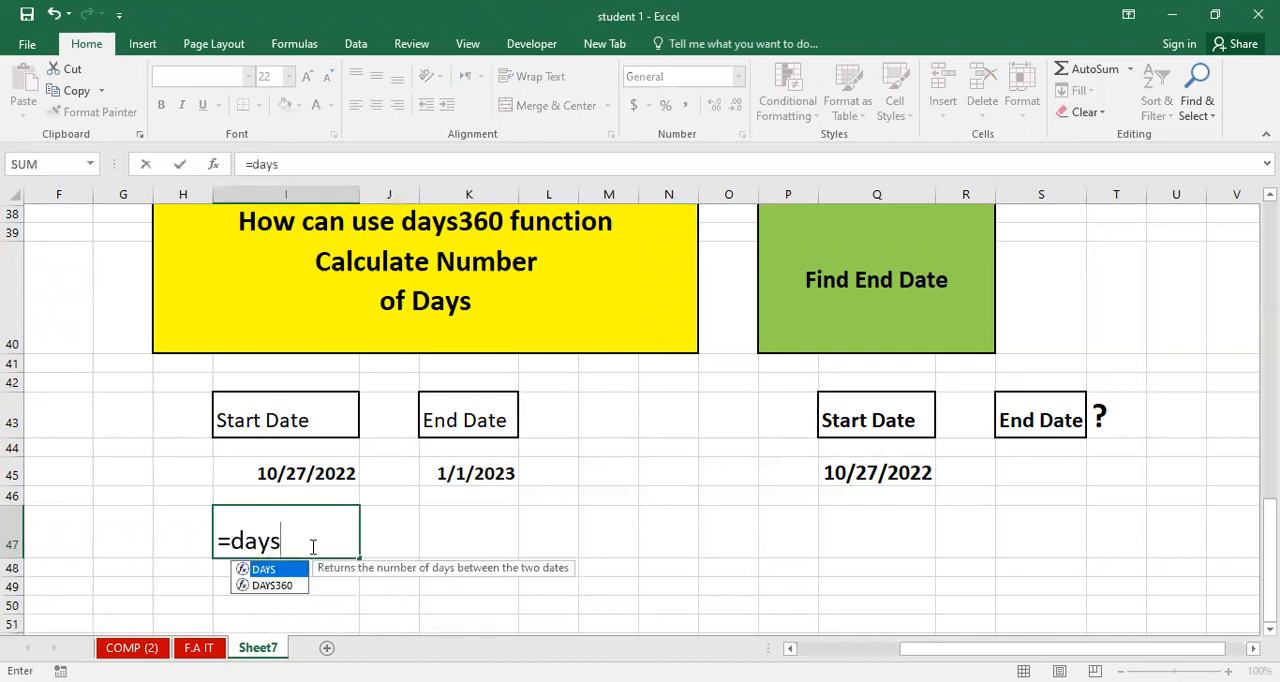
type("360(")
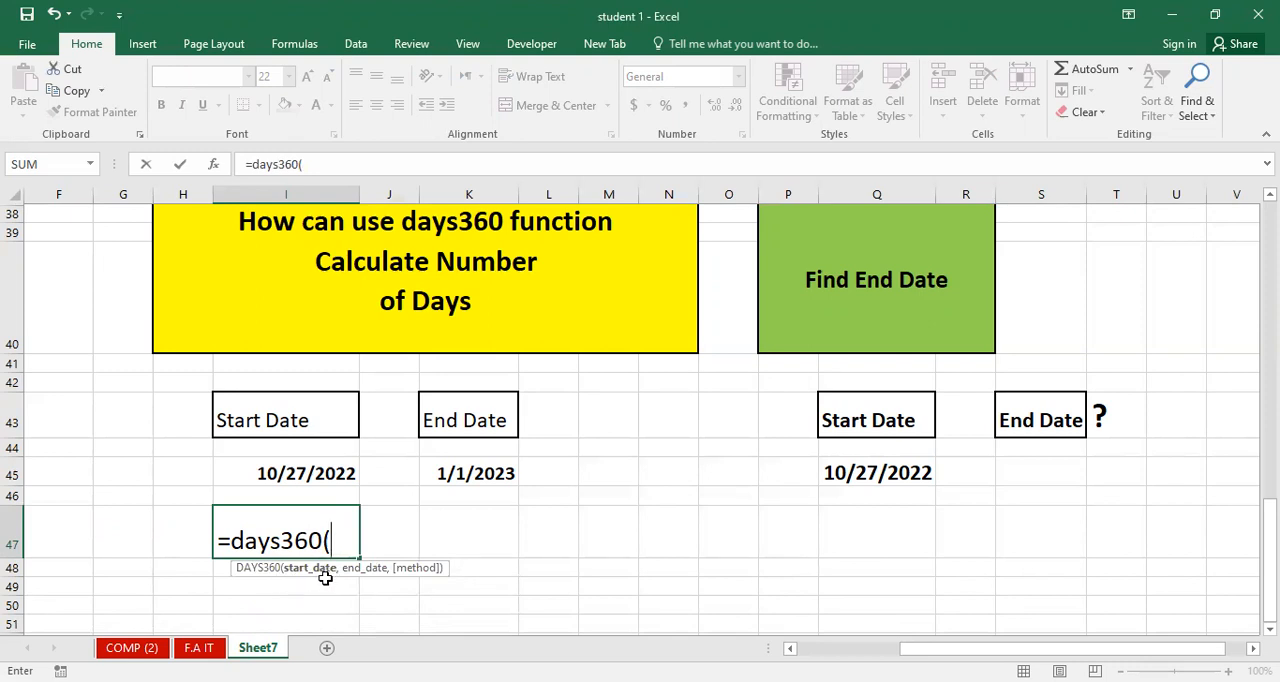
left_click(318, 474)
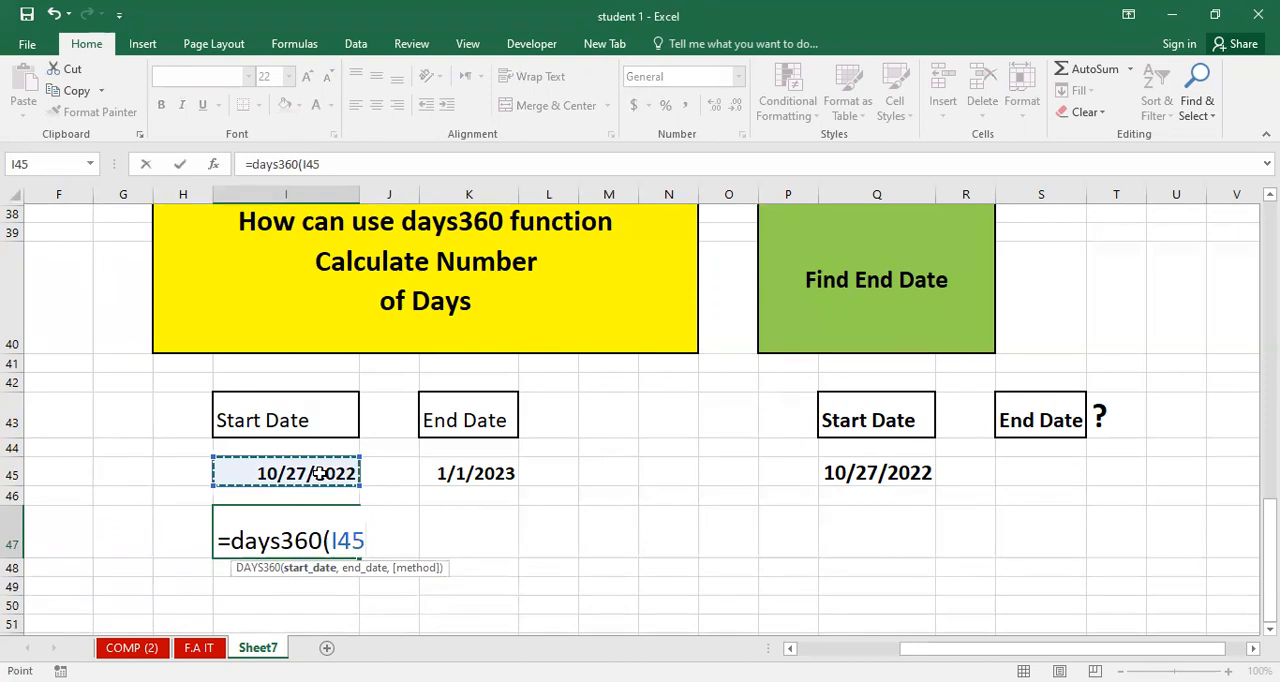
type(",")
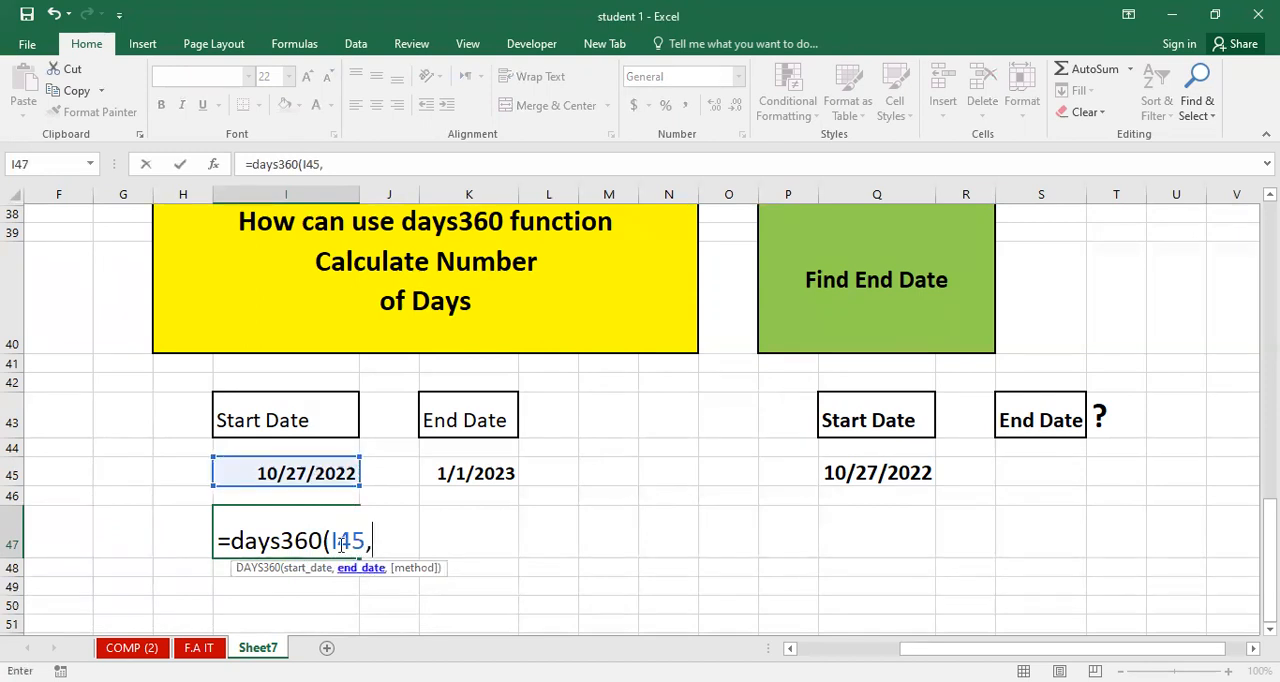
left_click(474, 474)
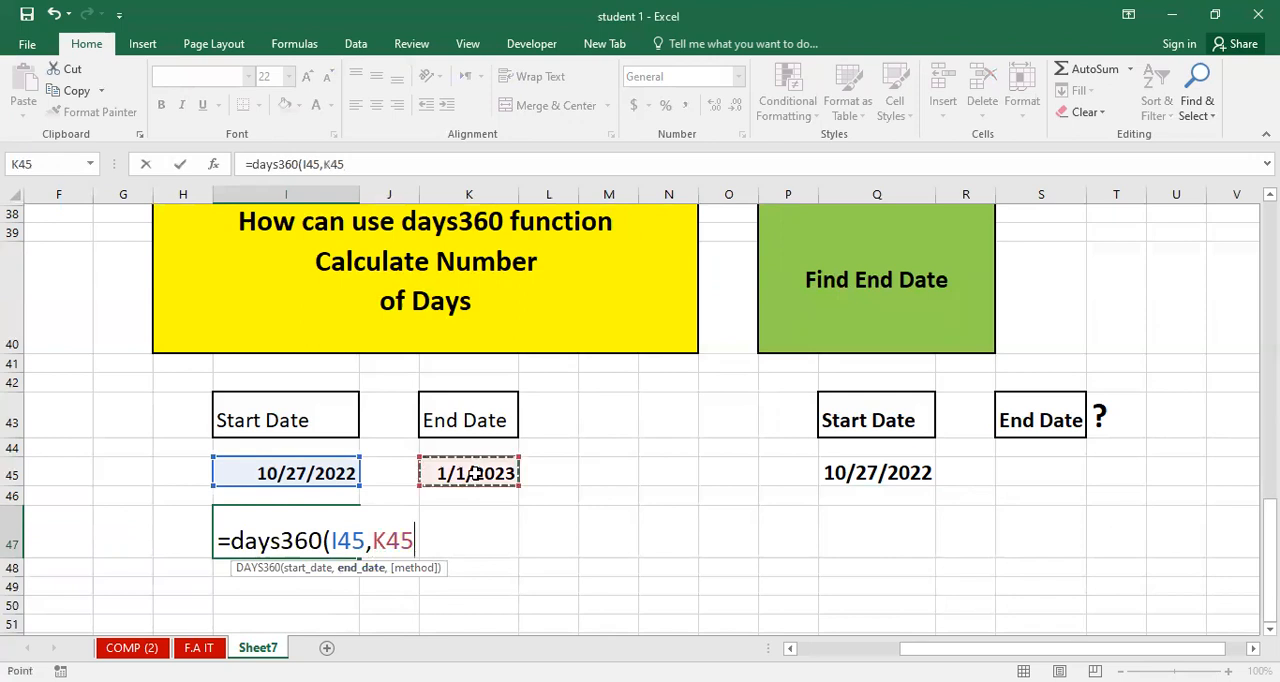
type(")")
key("Return")
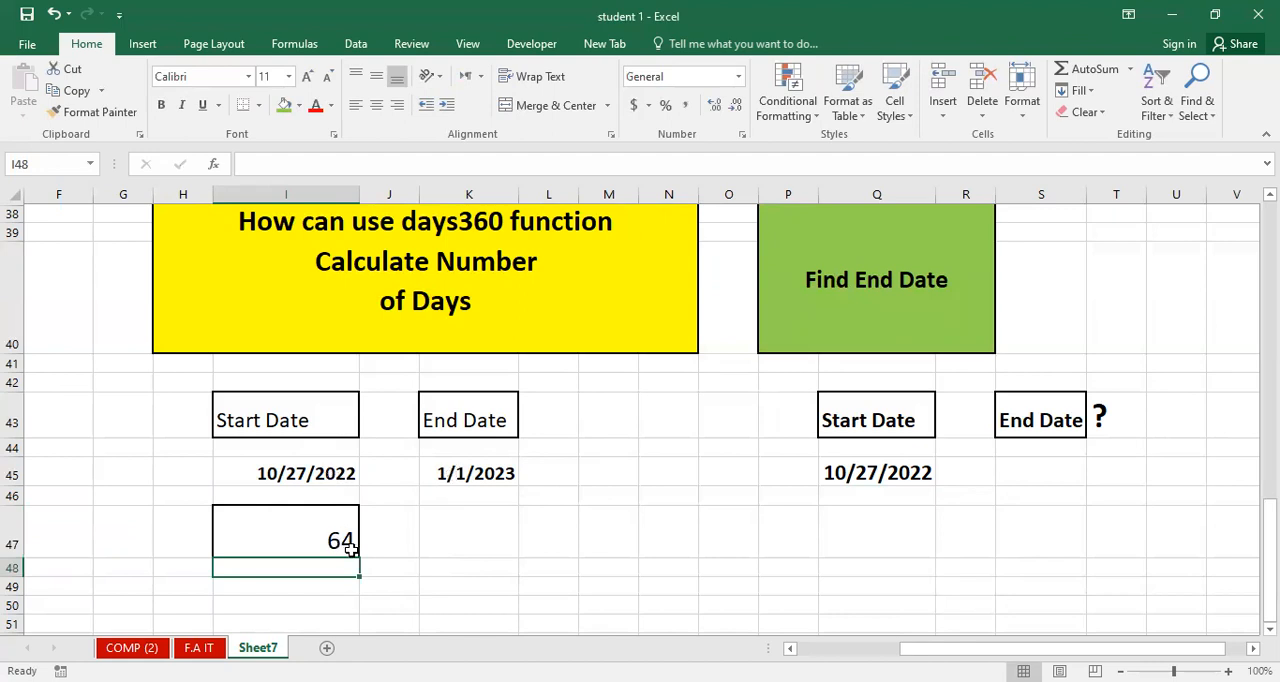
Enter the label "total days" in cell K47.
left_click(432, 536)
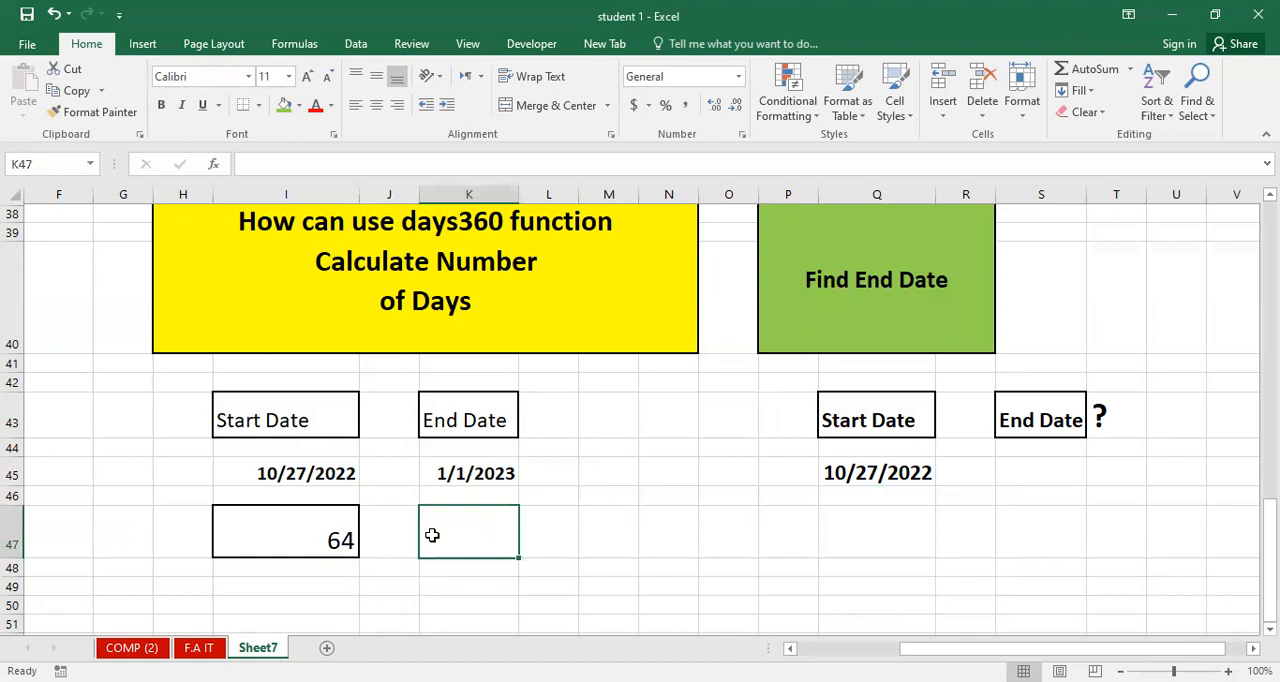
type("tot")
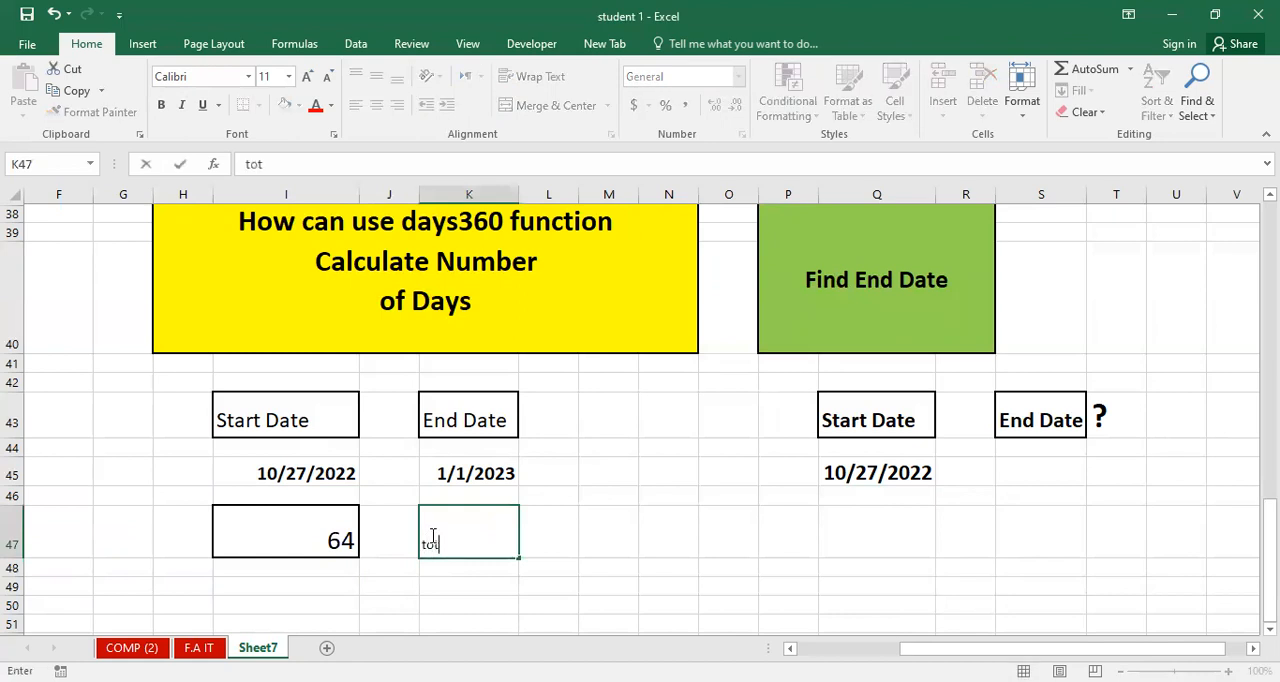
type("al days")
left_click(560, 551)
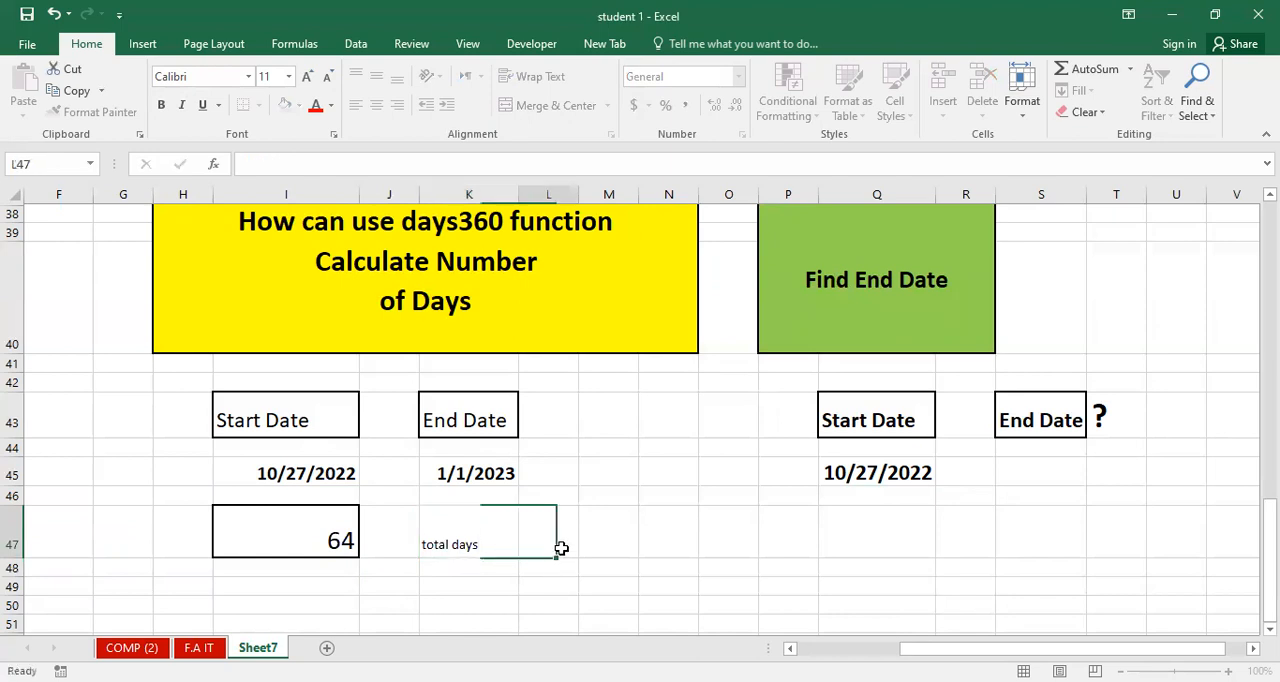
Make the "total days" label bold at font size 20 and autofit column K to it.
left_click(471, 532)
left_click(161, 105)
left_click(307, 80)
left_click(307, 80)
left_click(307, 80)
left_click(307, 80)
left_click(307, 80)
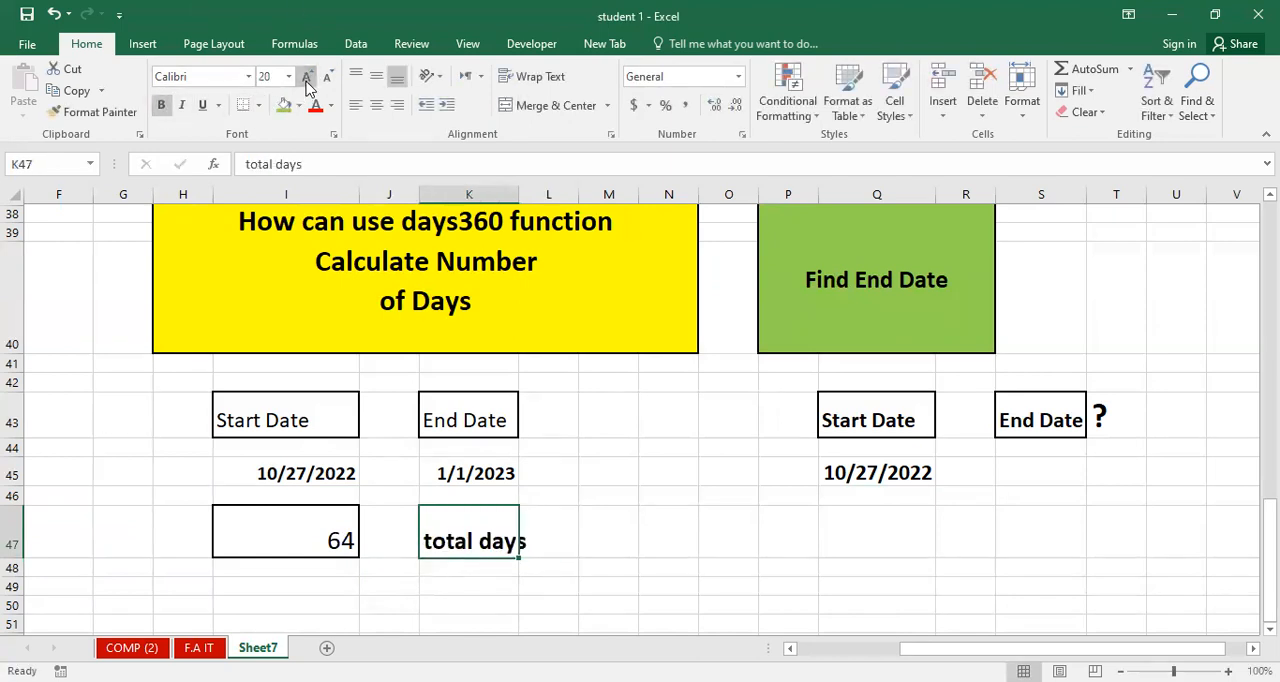
double_click(516, 188)
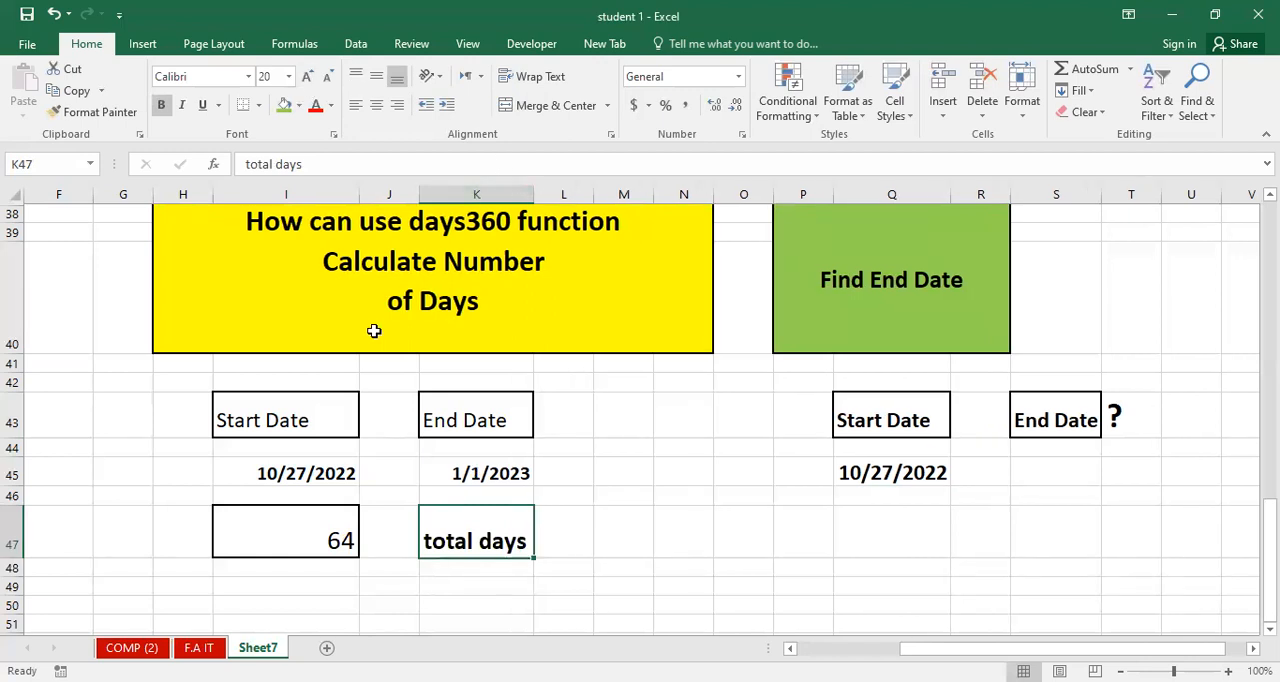
Give cell K47 thick outside borders and center its label vertically and horizontally.
left_click(258, 106)
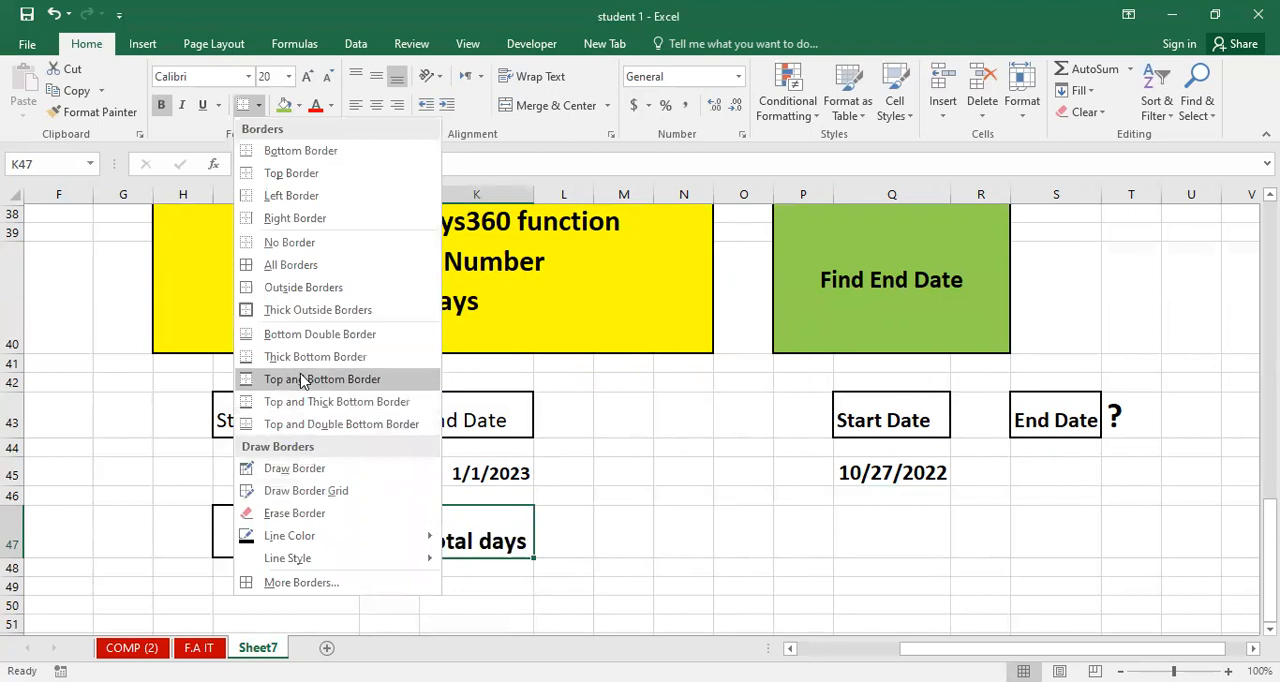
left_click(292, 310)
left_click(625, 540)
left_click(497, 530)
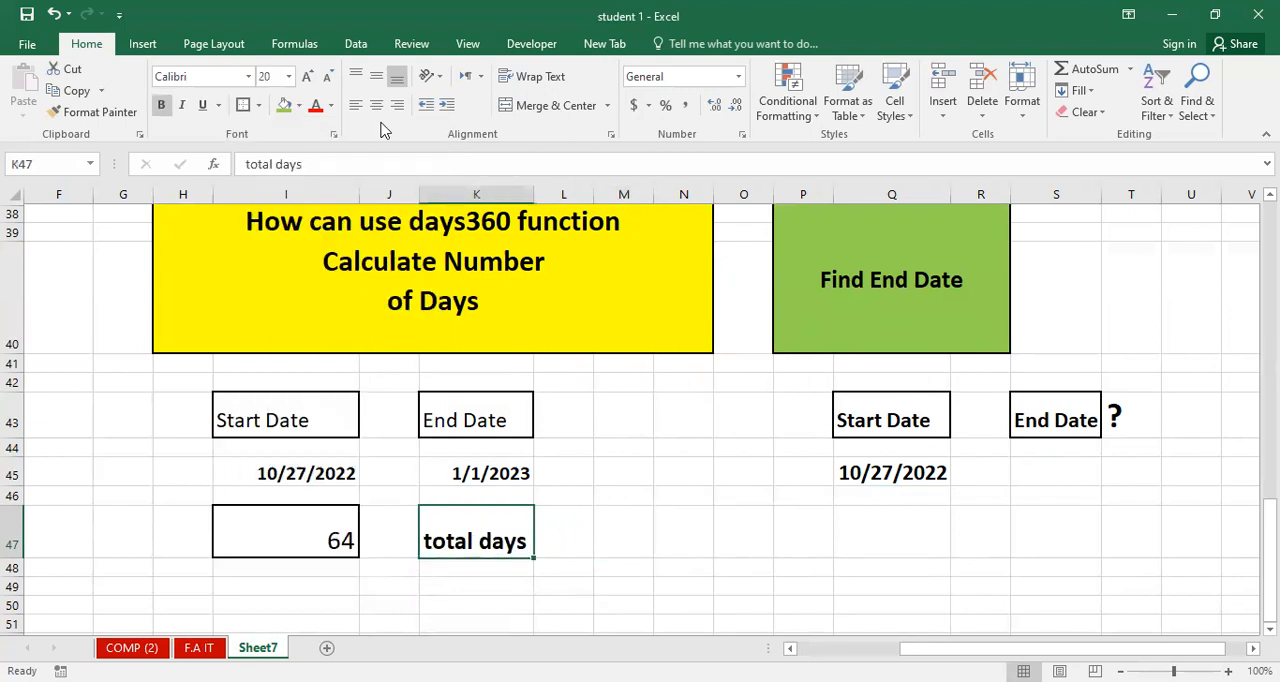
left_click(376, 76)
left_click(380, 106)
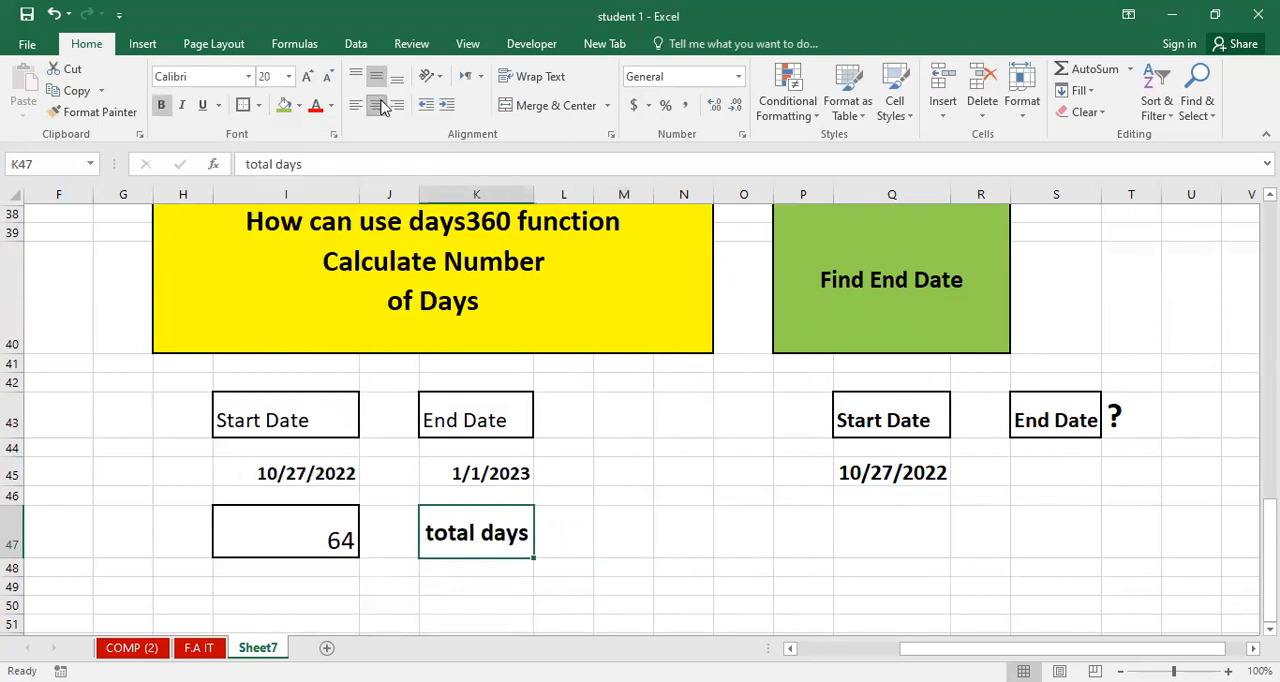
left_click(887, 562)
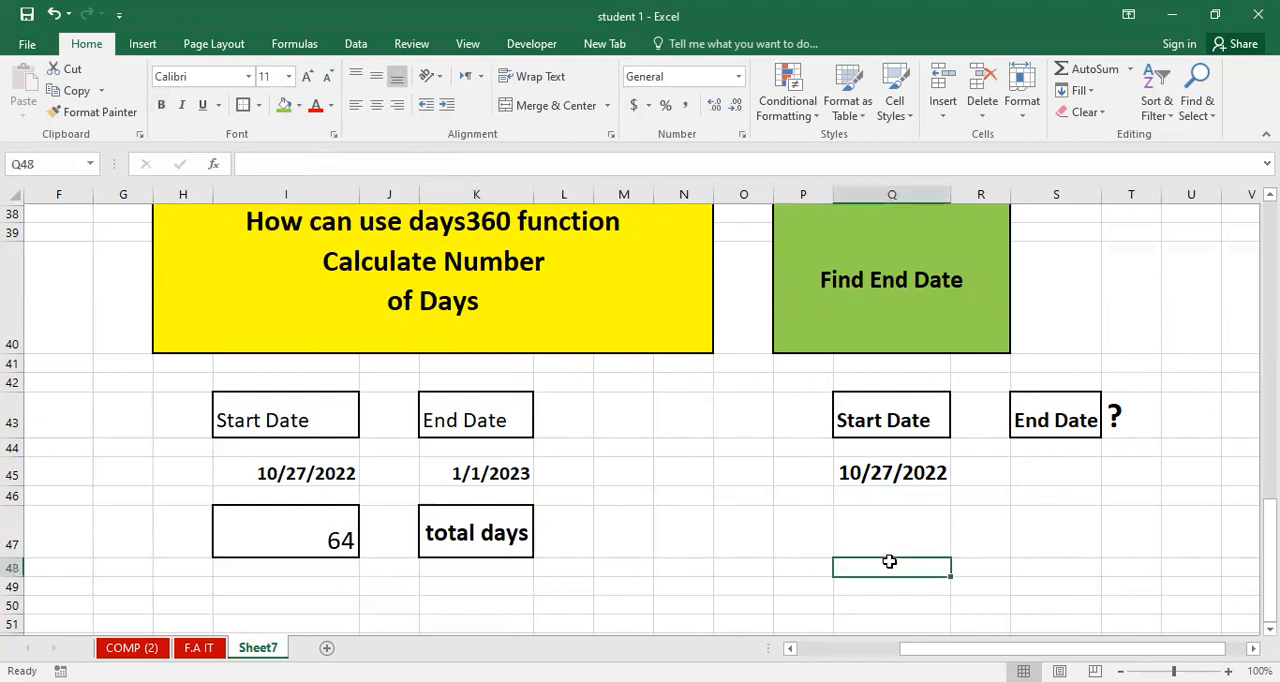
left_click(897, 476)
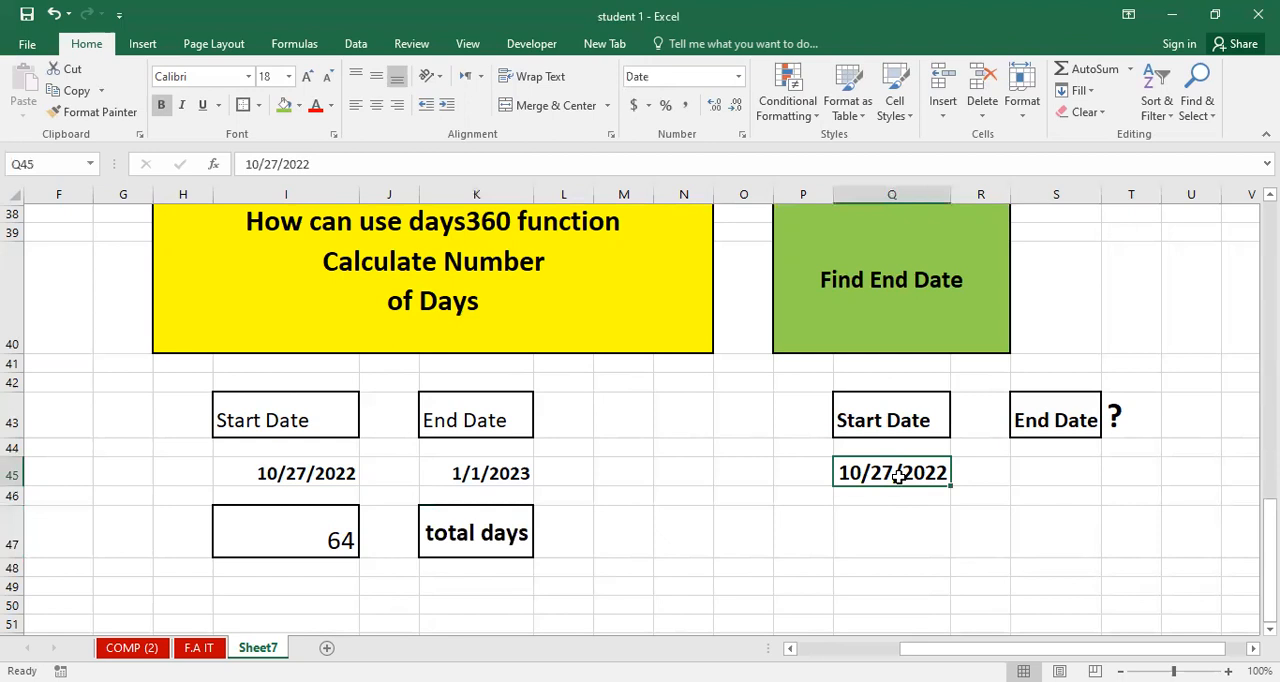
left_click(1067, 475)
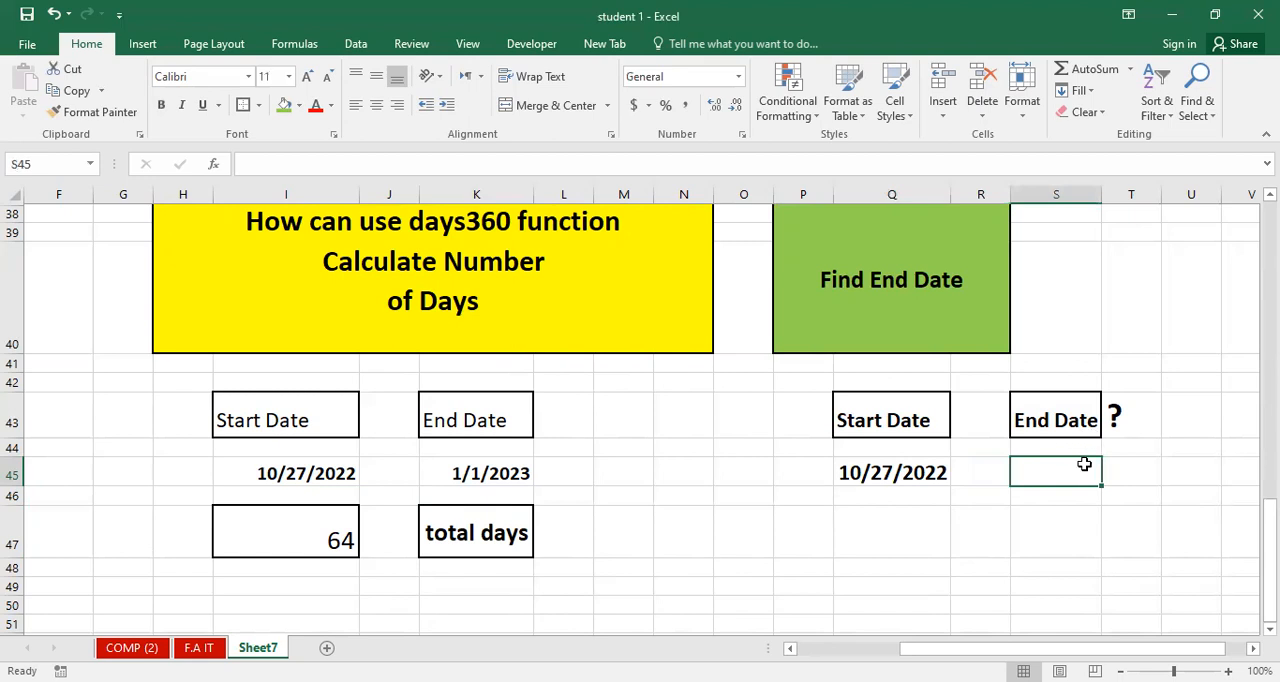
left_click(908, 541)
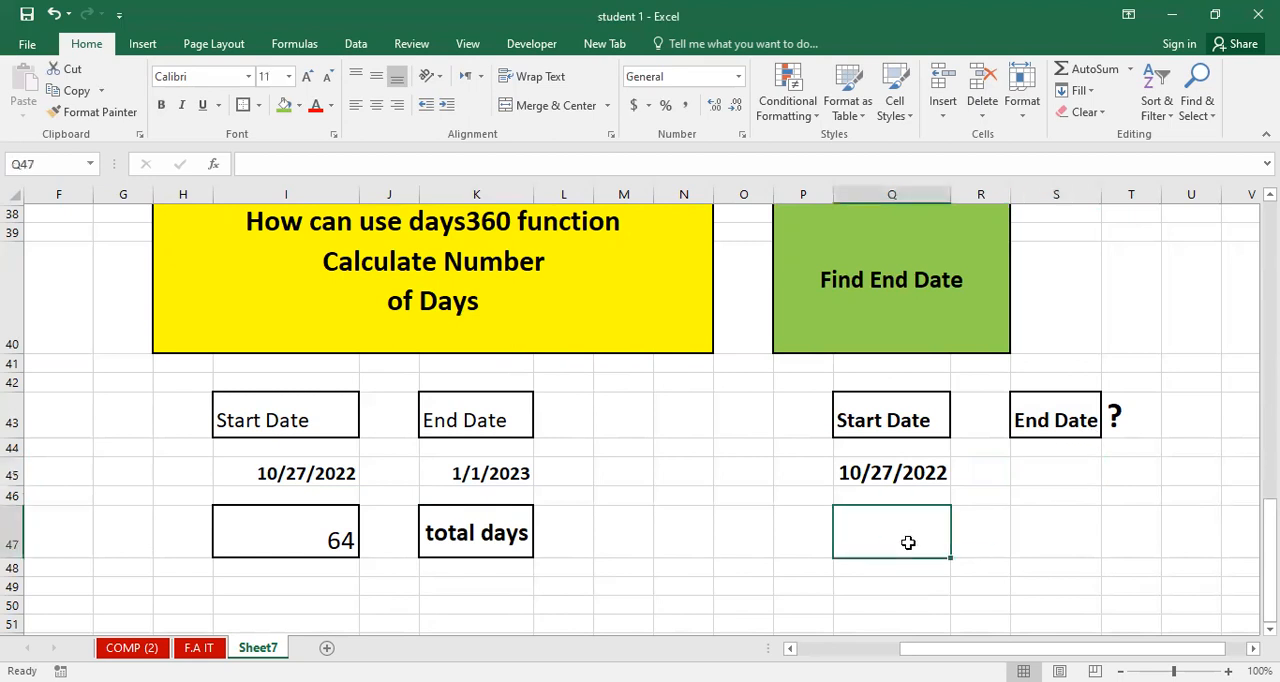
type("=")
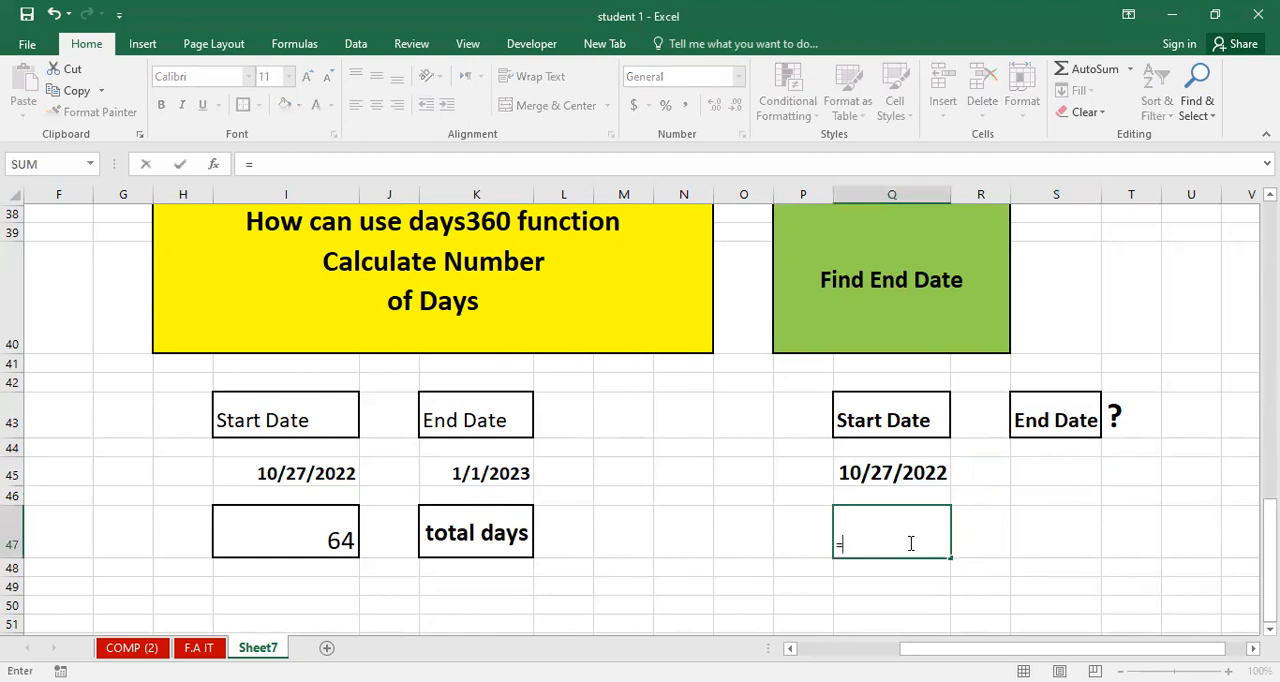
key("BackSpace")
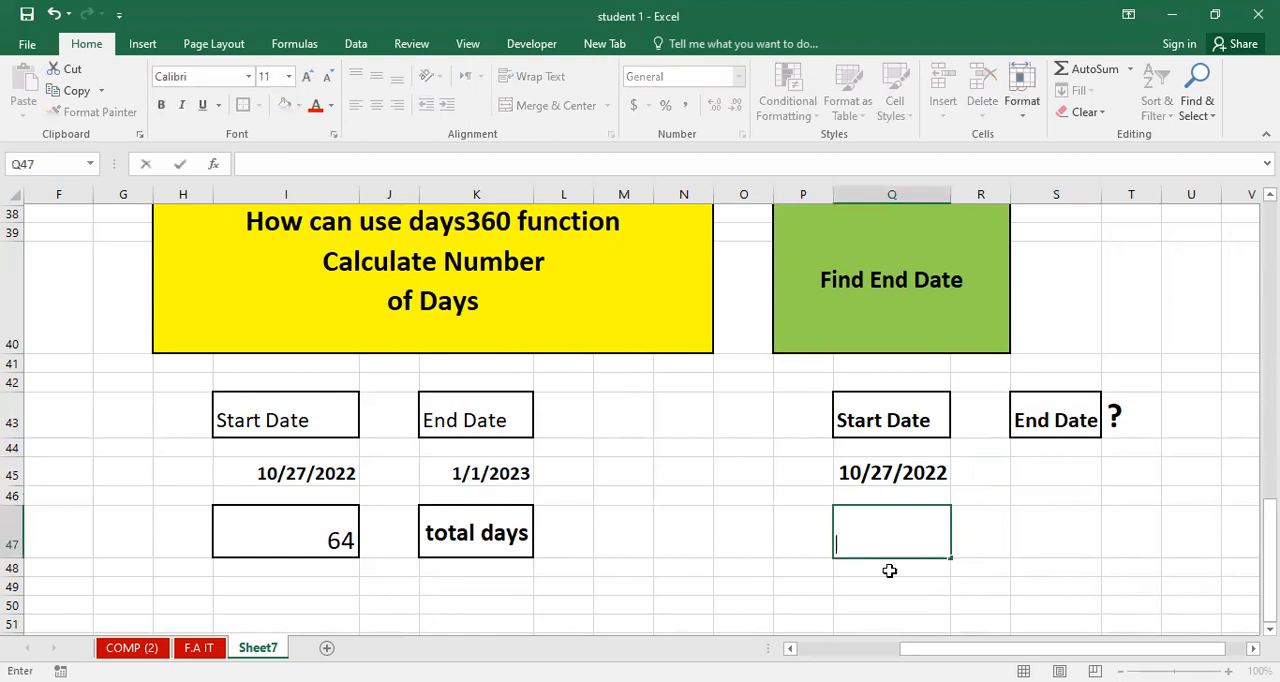
left_click(914, 541)
left_click(307, 77)
left_click(307, 77)
left_click(307, 77)
left_click(307, 77)
left_click(307, 77)
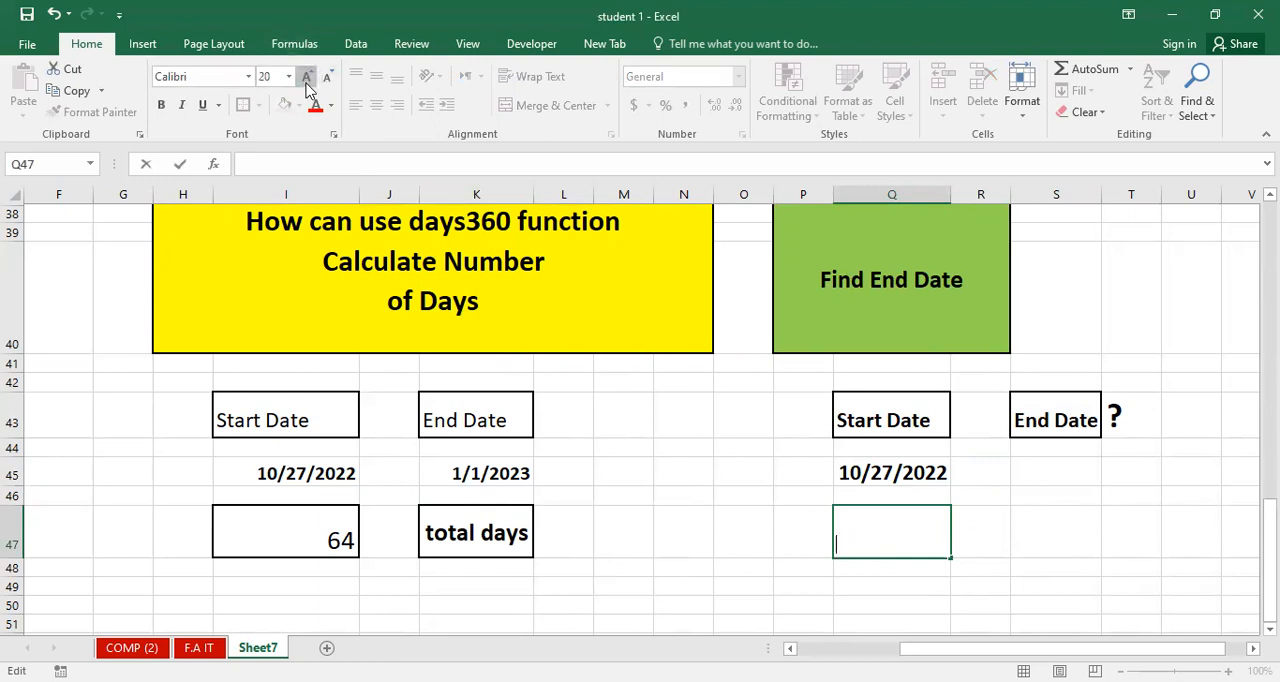
left_click(864, 545)
type("=")
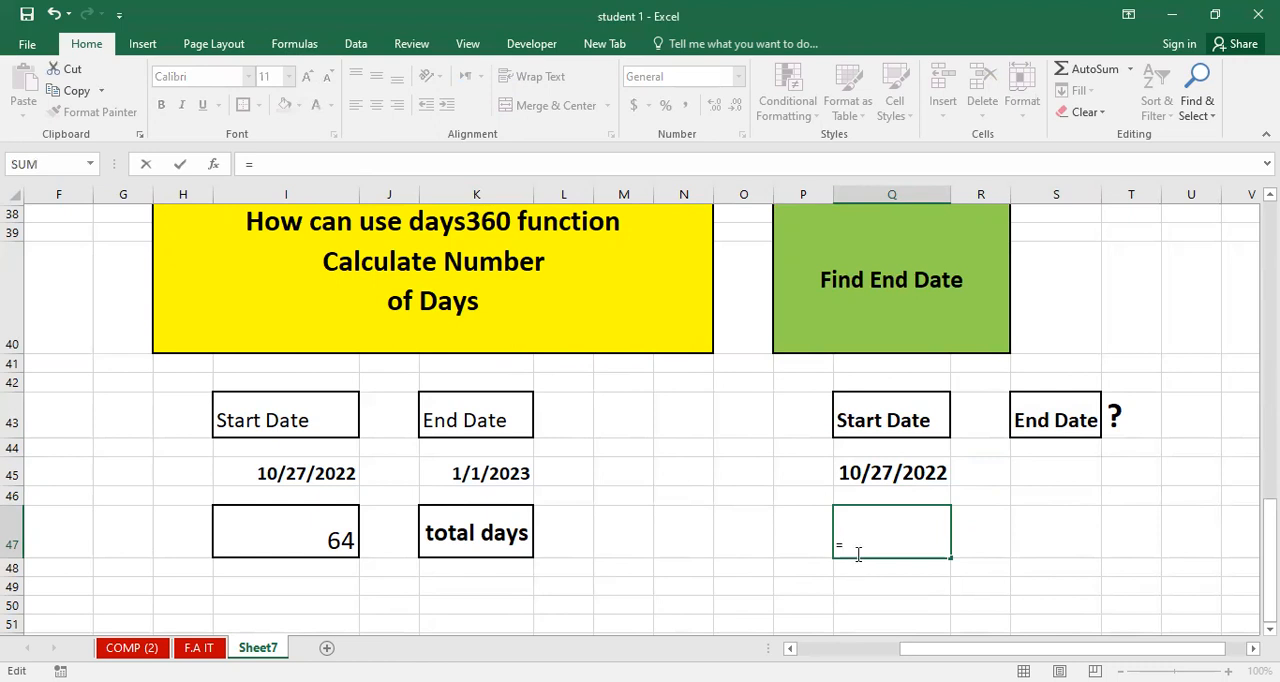
type("90+")
key("BackSpace")
key("BackSpace")
key("BackSpace")
key("BackSpace")
left_click(1014, 542)
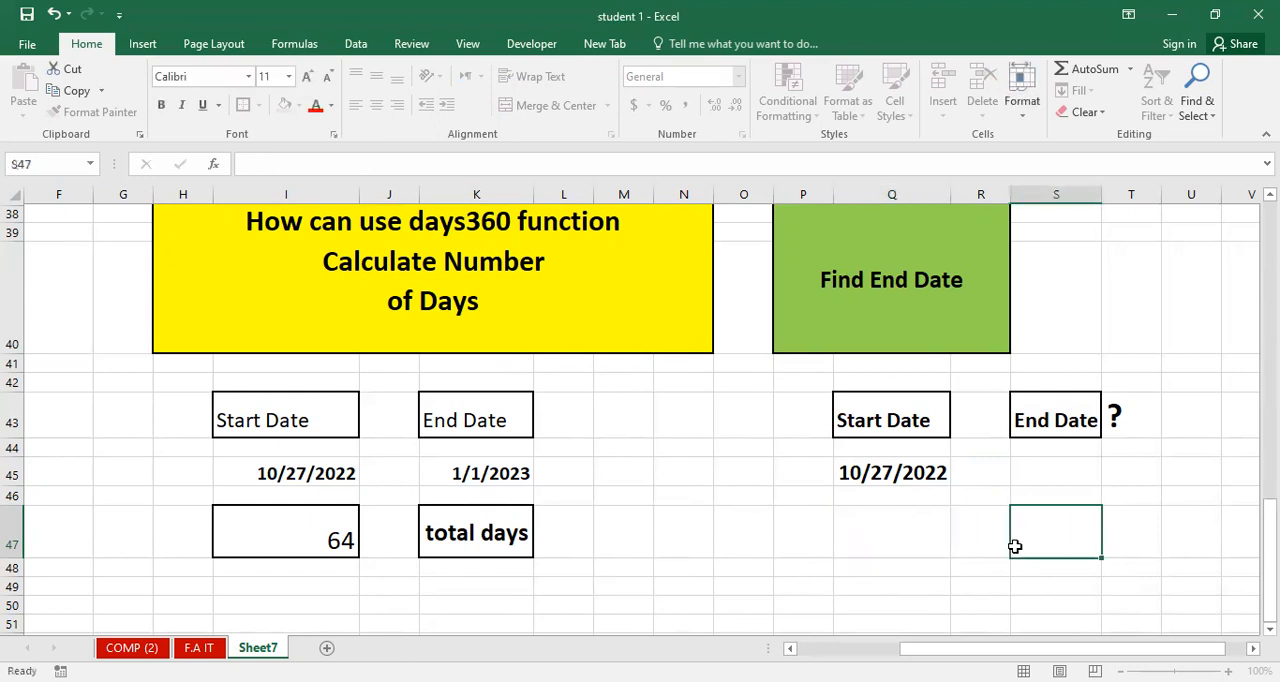
Format the empty cell Q47 as bold at font size 22 with a thick outside border.
left_click(846, 531)
left_click(303, 74)
left_click(303, 74)
left_click(303, 74)
left_click(303, 74)
left_click(303, 74)
left_click(303, 74)
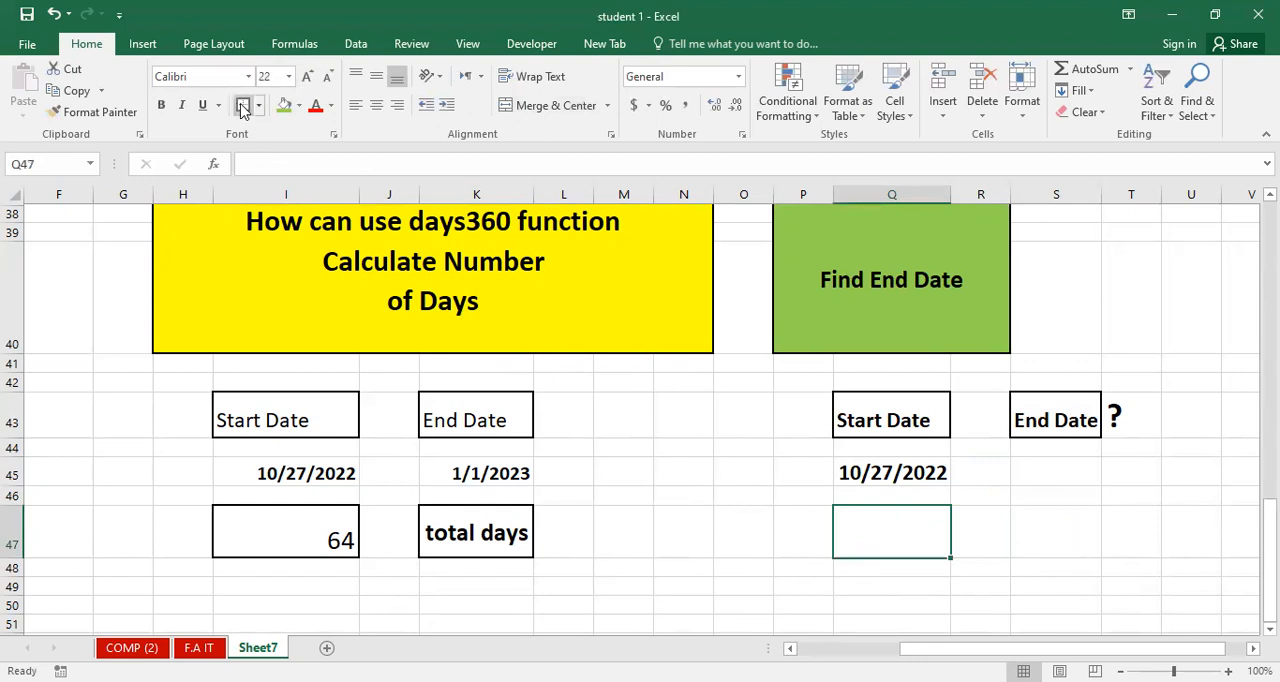
left_click(161, 105)
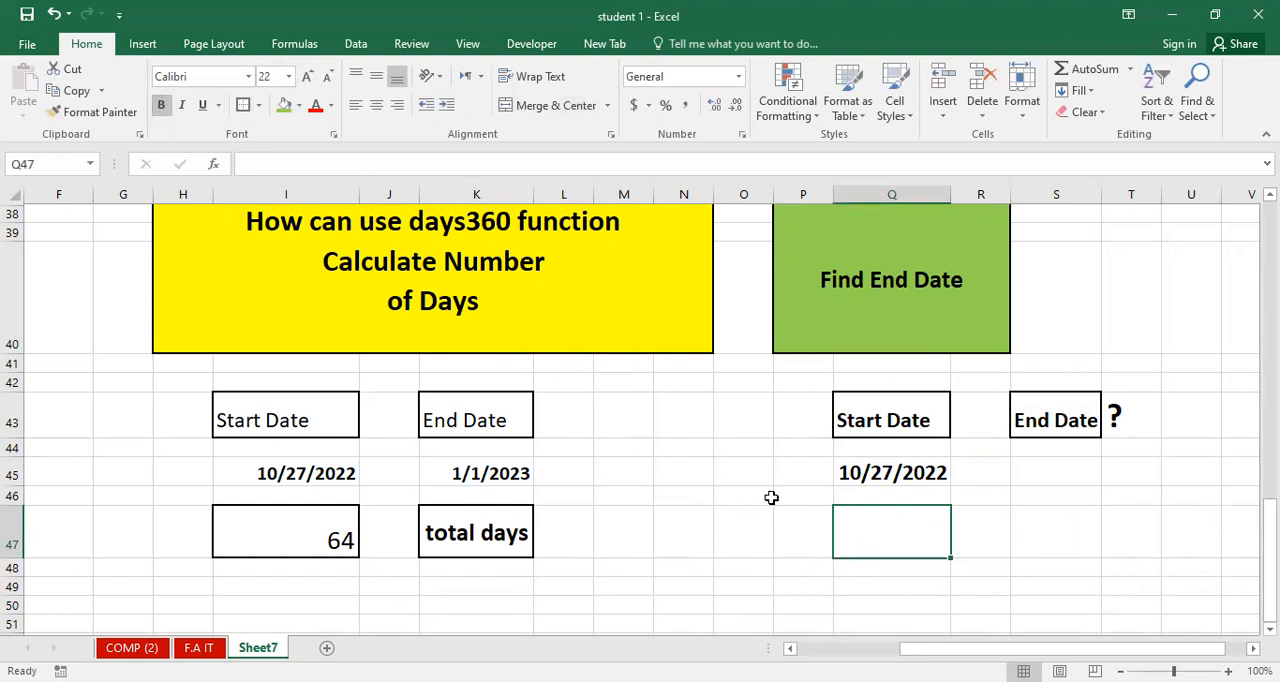
Calculate the end date in cell Q47 with the formula =90+(Q45) and autofit column Q.
double_click(871, 535)
type("=")
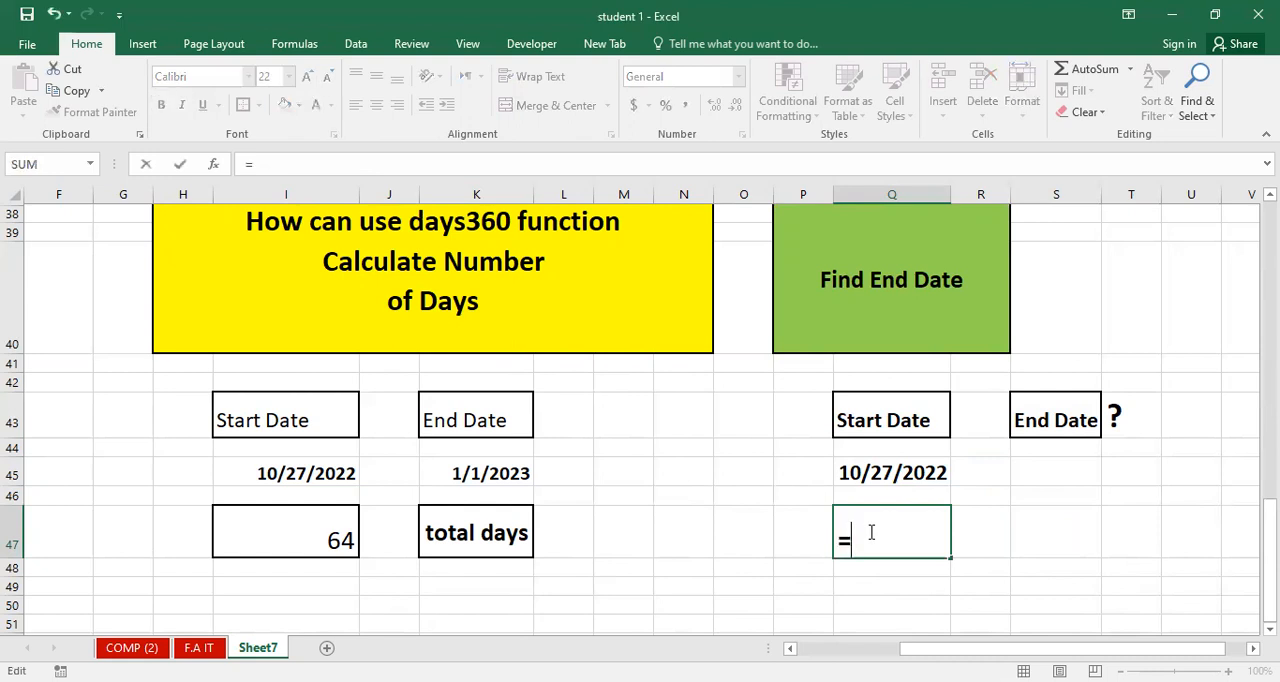
type("90+(")
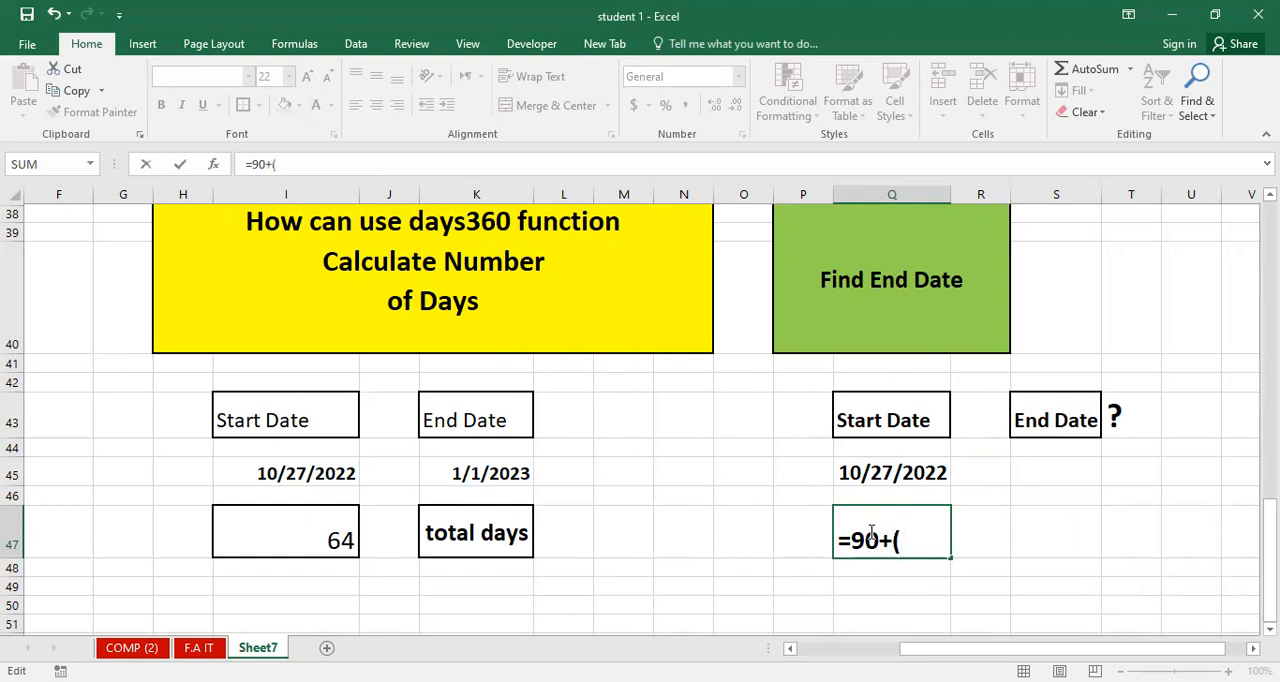
left_click(901, 471)
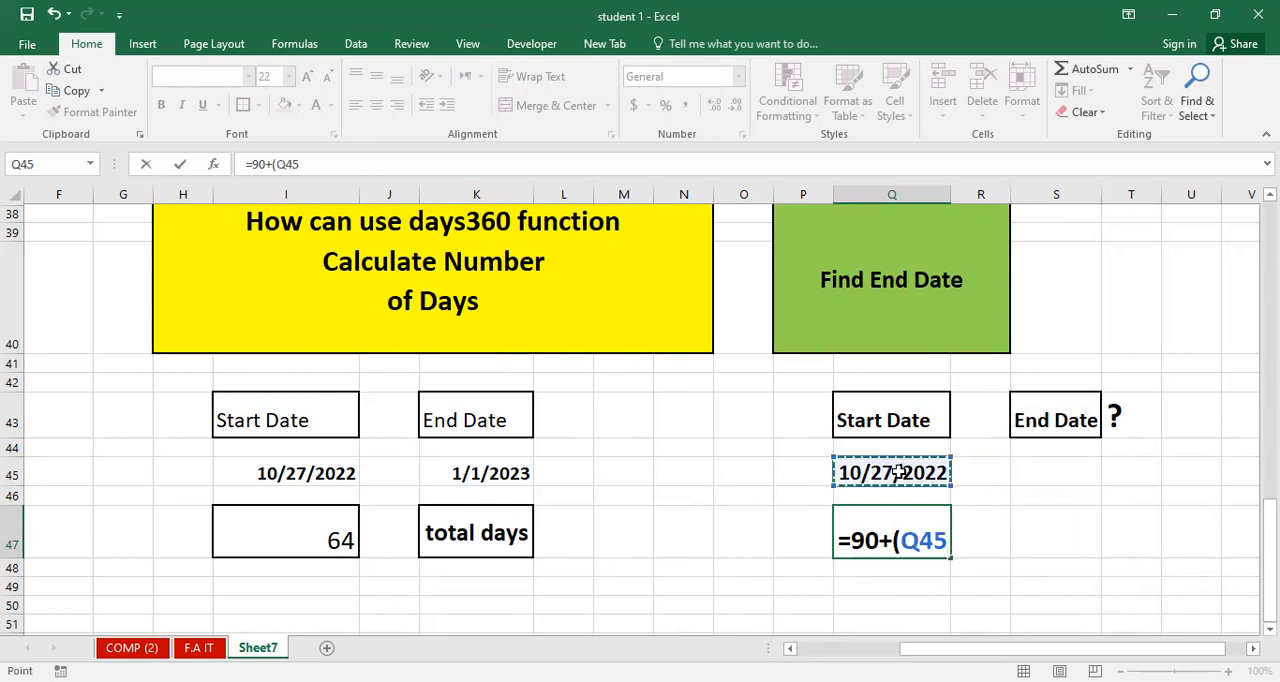
type(")")
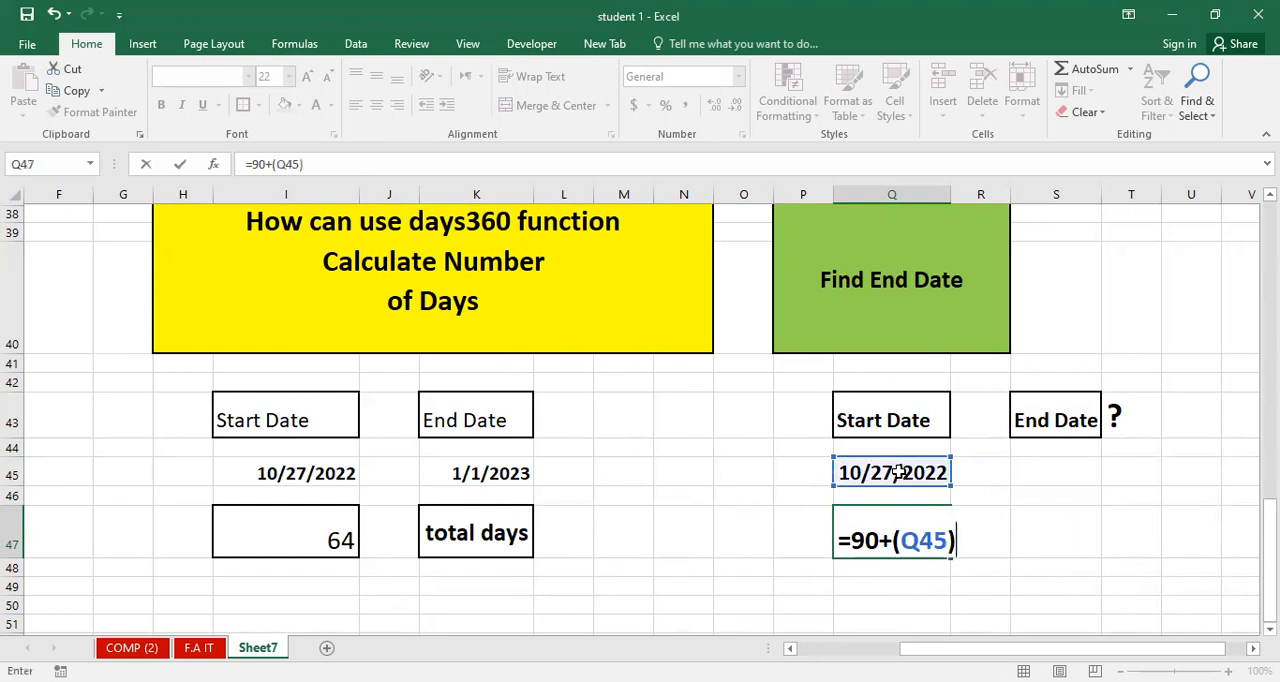
key("Return")
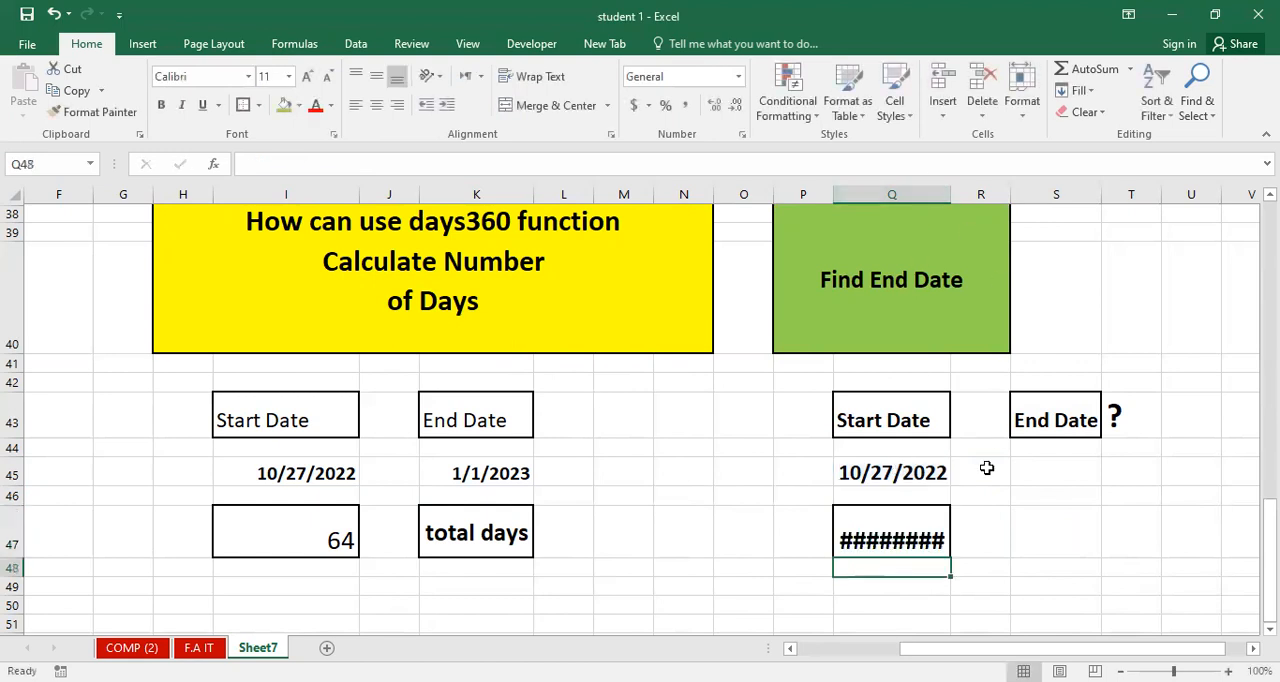
double_click(952, 193)
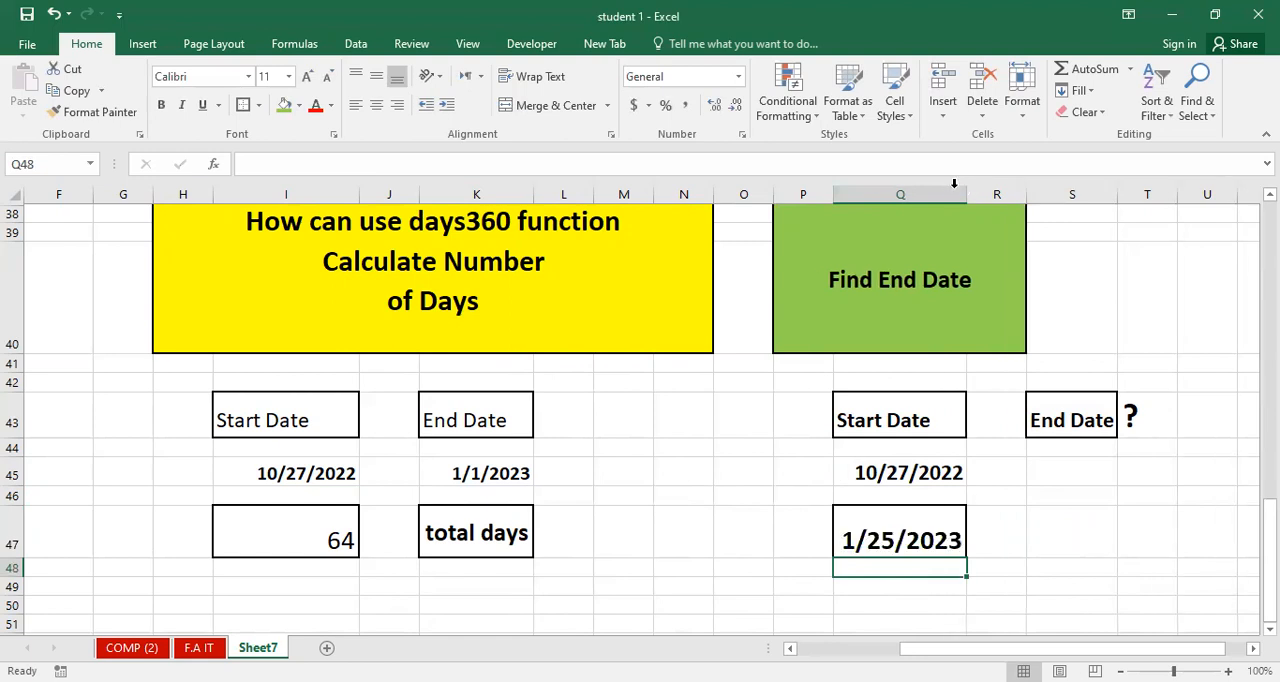
Adjust the width of column Q so the dates in Q45 and Q47 fit fully in their cells.
left_click_drag(969, 193, 949, 193)
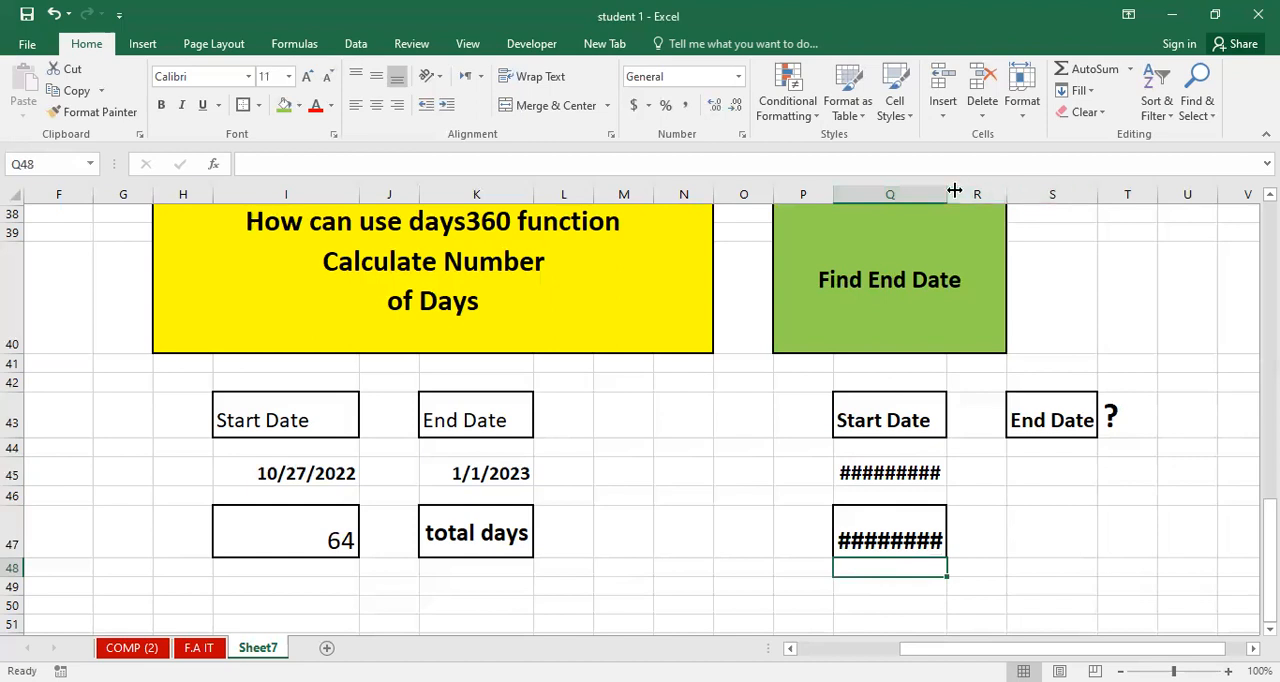
left_click_drag(946, 190, 977, 189)
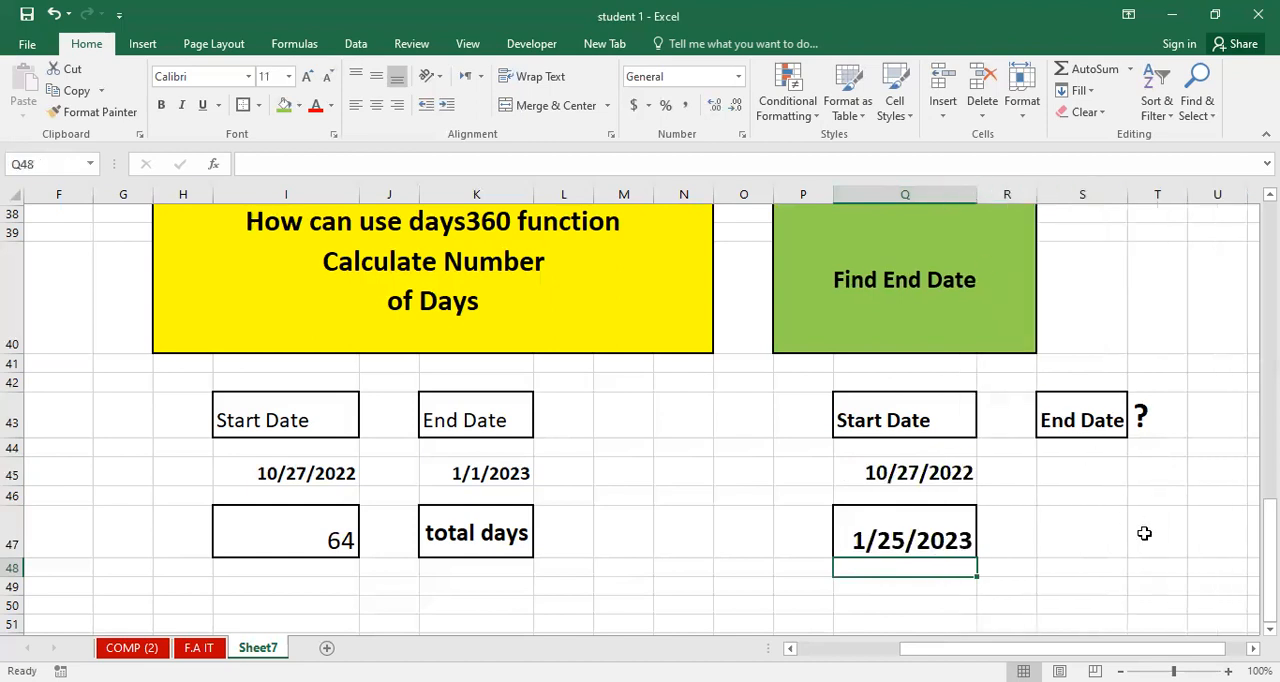
left_click(1069, 534)
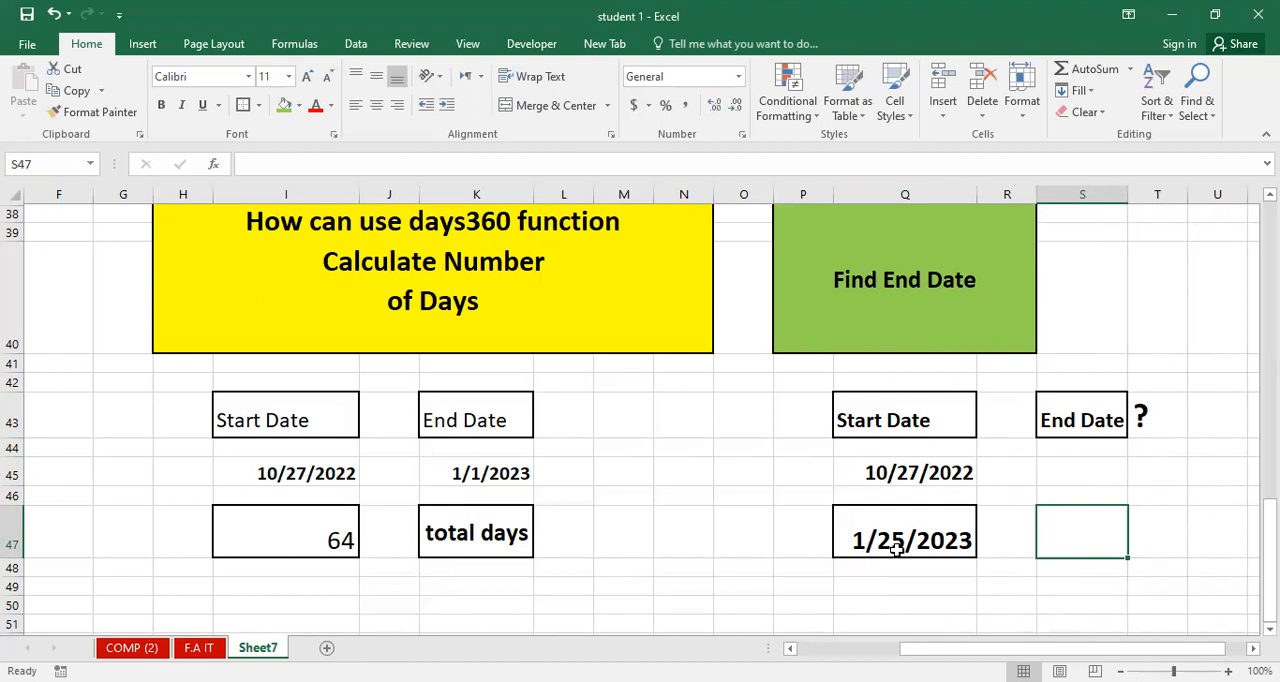
Change the end date formula in cell Q47 to =60+(Q45).
double_click(958, 542)
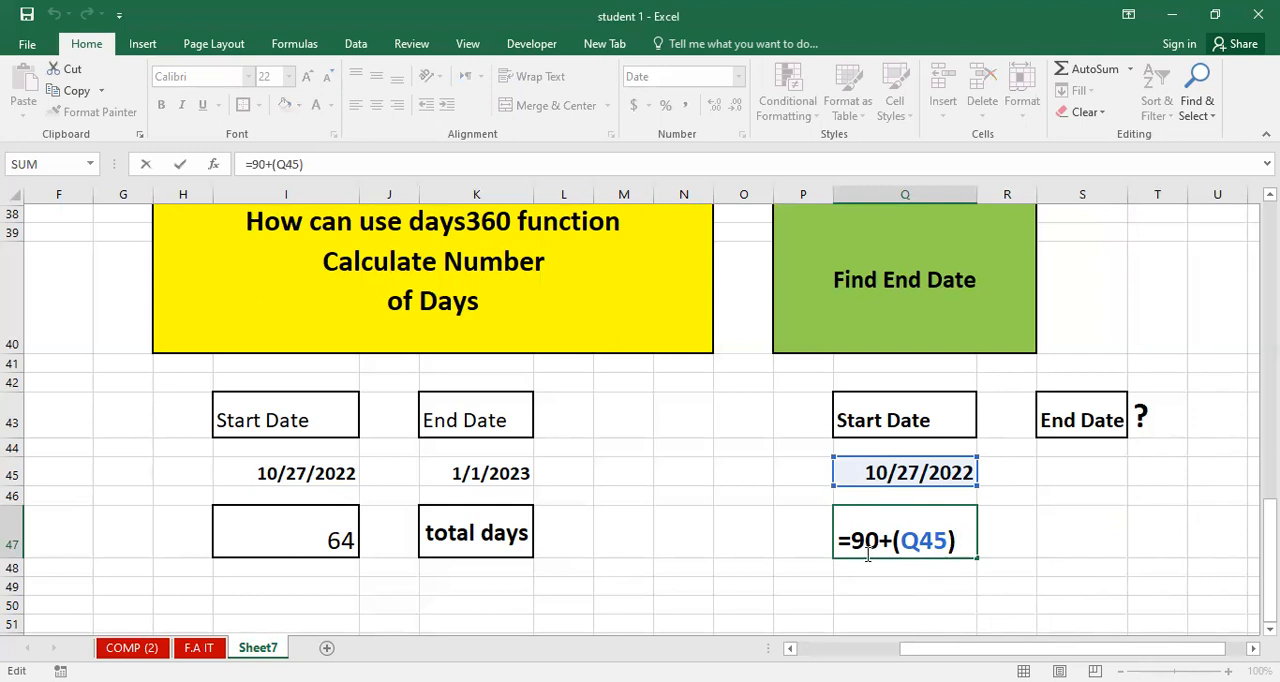
left_click_drag(869, 540, 855, 541)
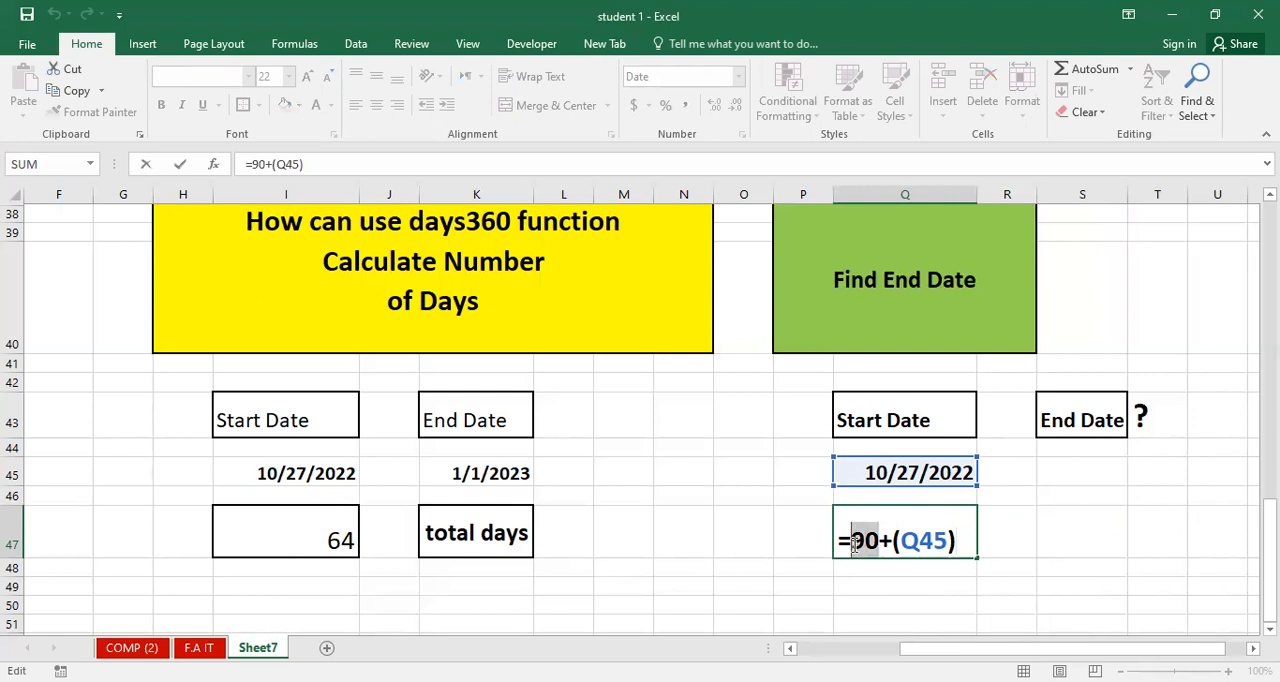
type("60")
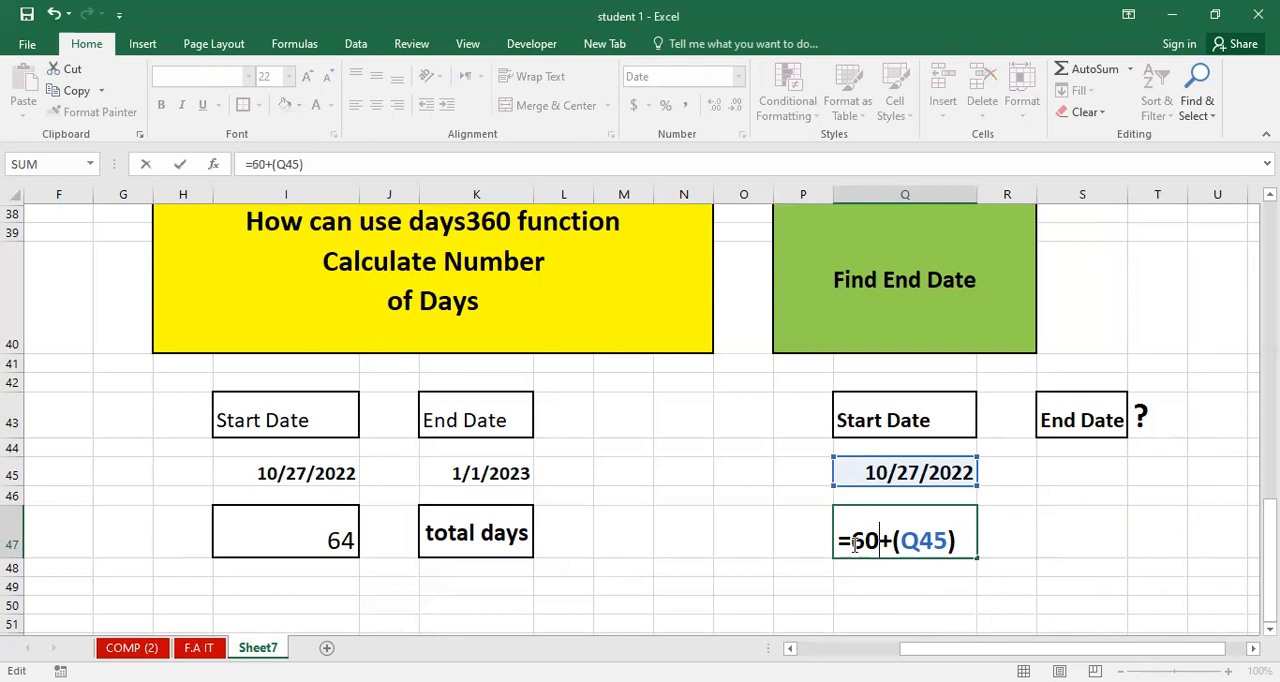
key("Return")
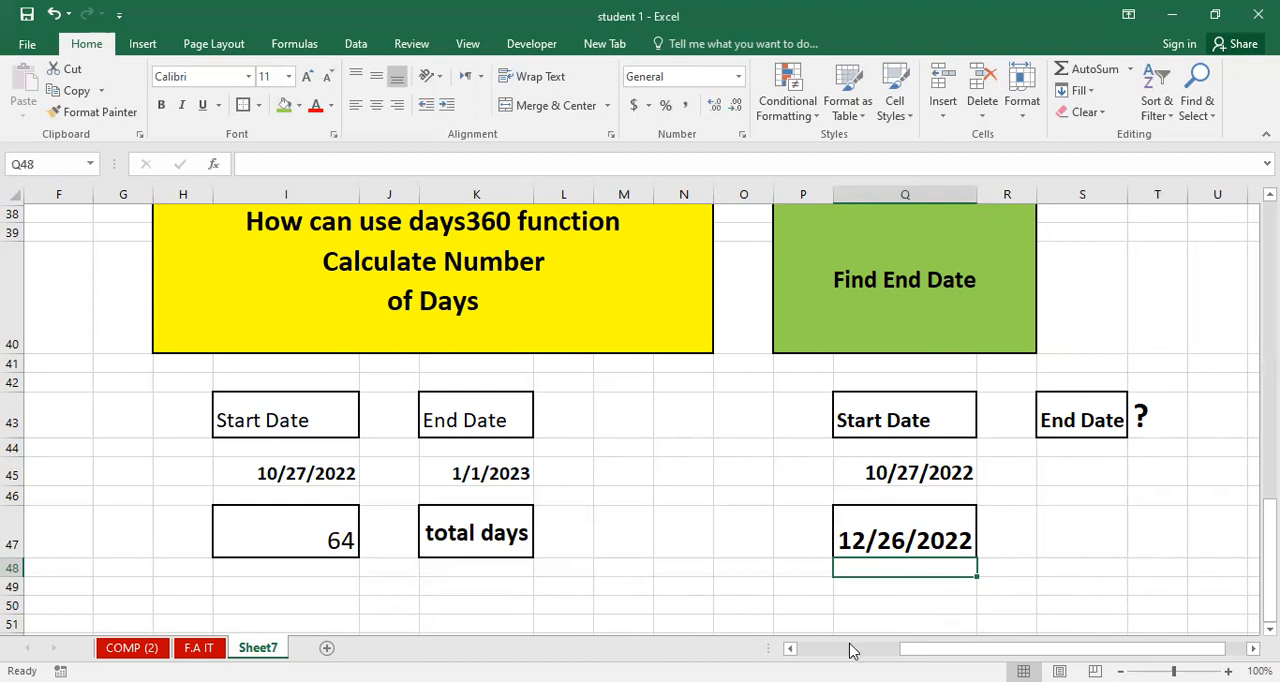
Toggle the sheet's formula display and examine the arguments of the DAYS360 formula in cell I47.
left_click(325, 538)
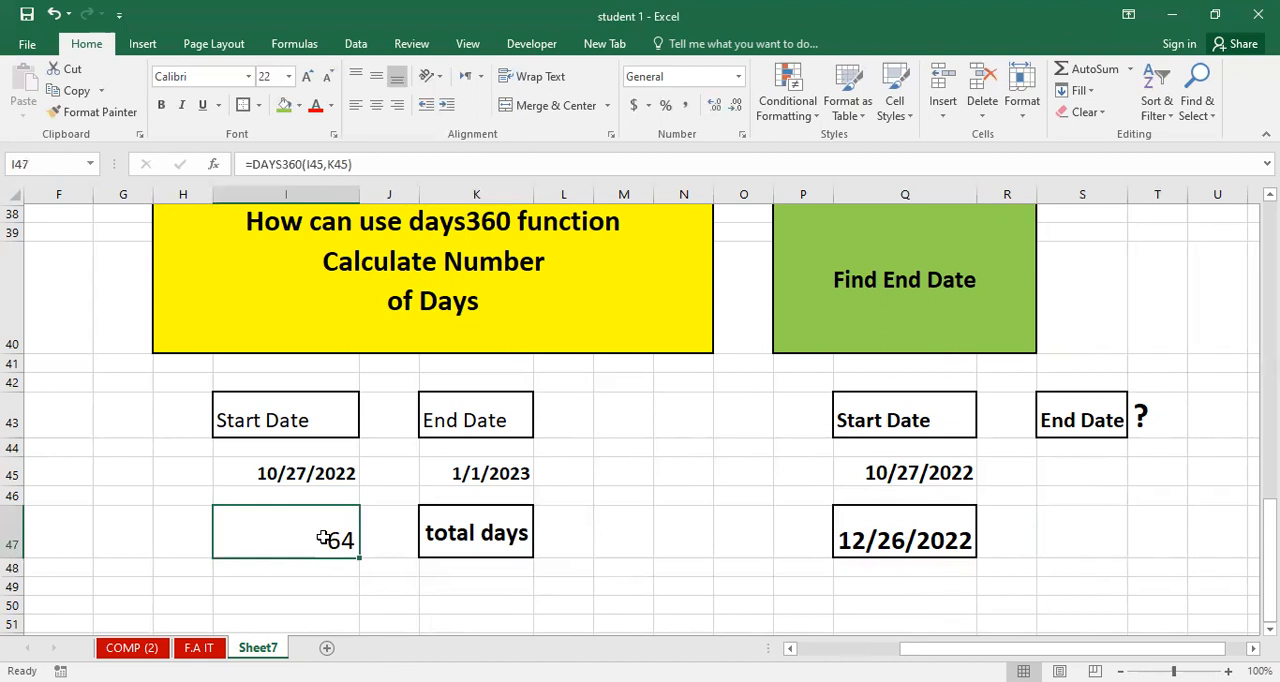
key("ctrl+grave")
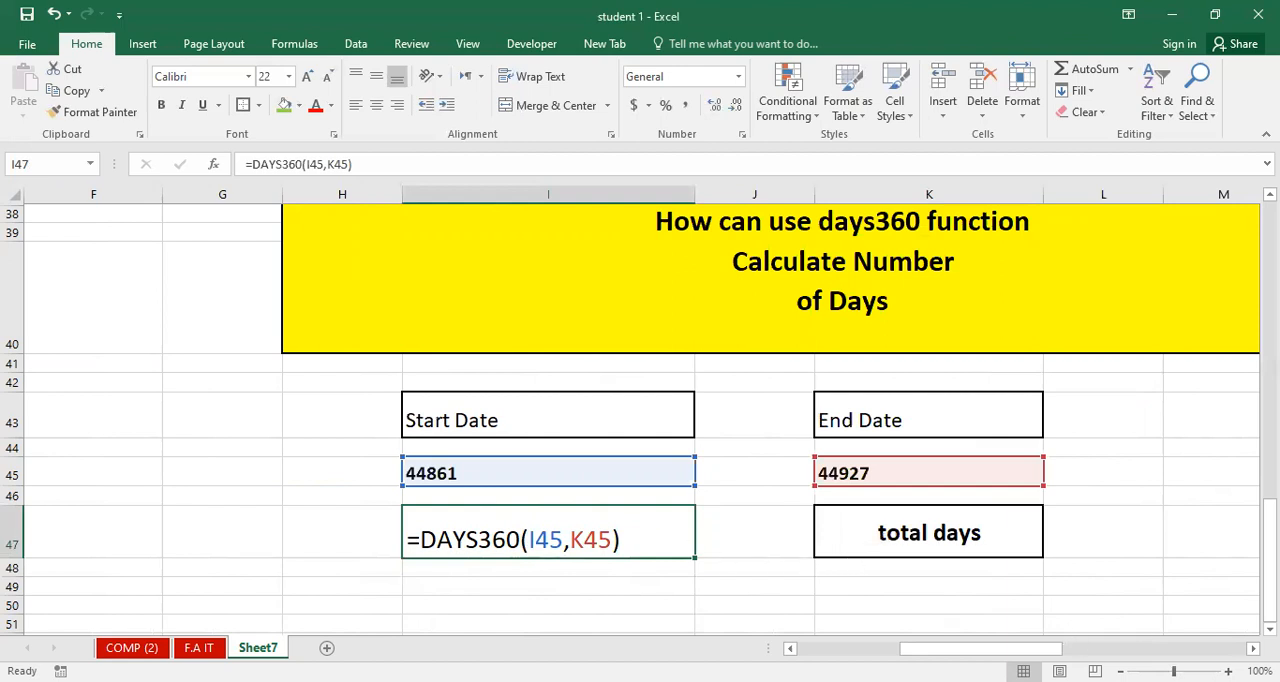
left_click(1253, 649)
left_click(1253, 649)
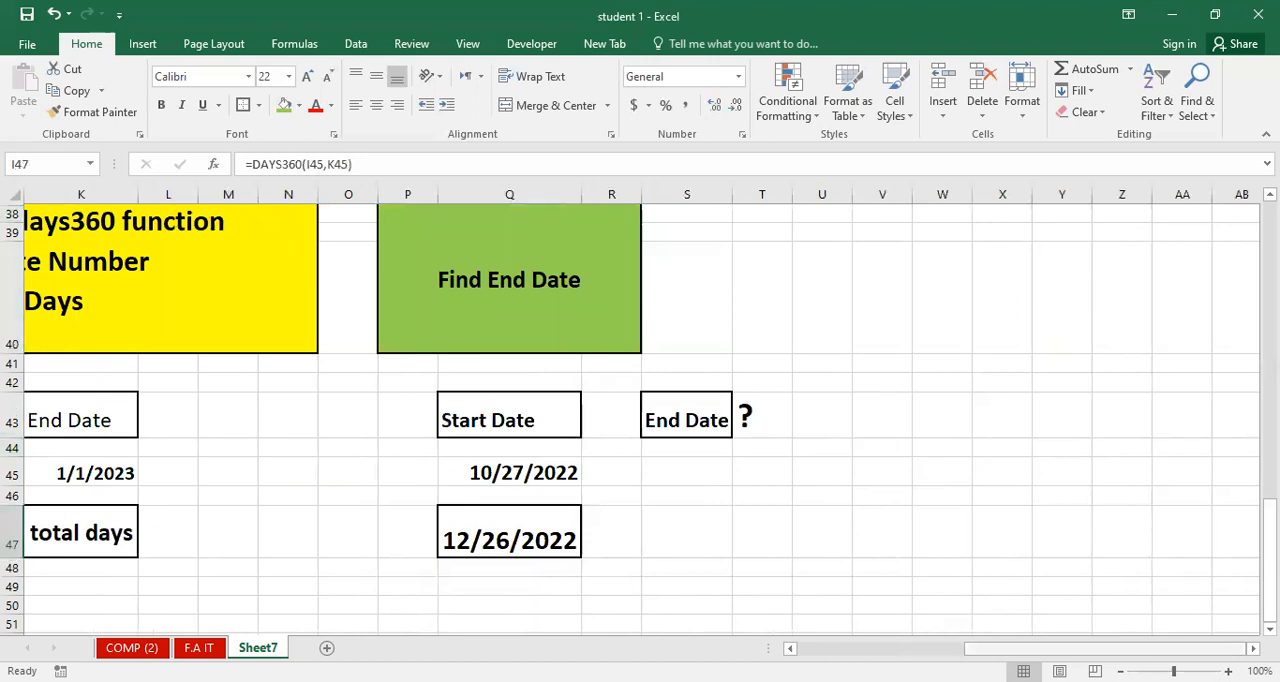
scroll(640, 400, "left", 5)
double_click(221, 520)
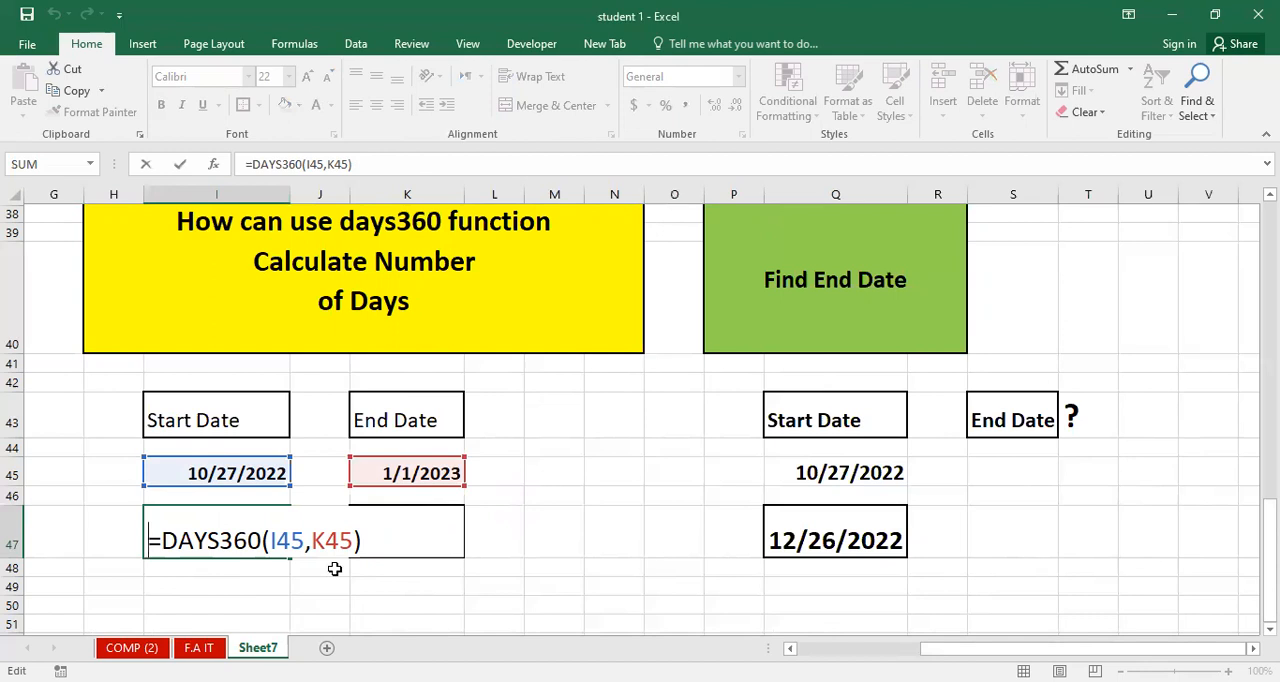
key("Return")
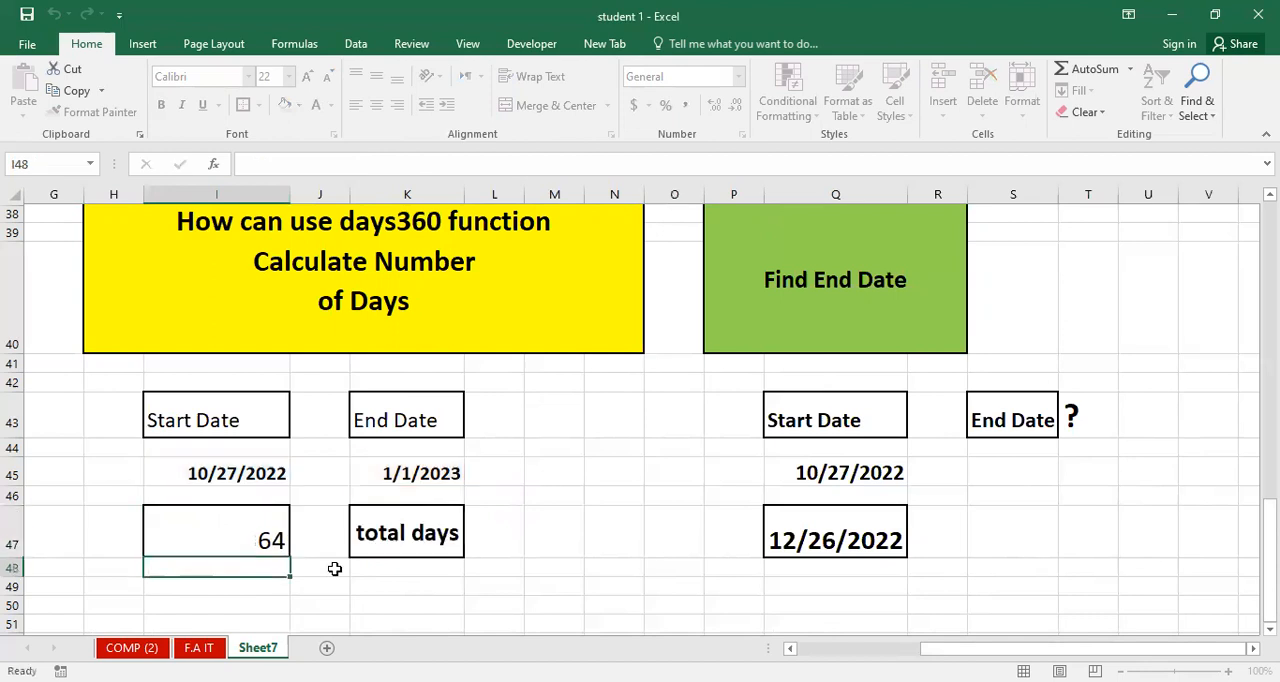
Set the number of days in the Q47 formula to 90 so it reads =90+(Q45), and reopen the formula.
left_click(803, 545)
double_click(831, 540)
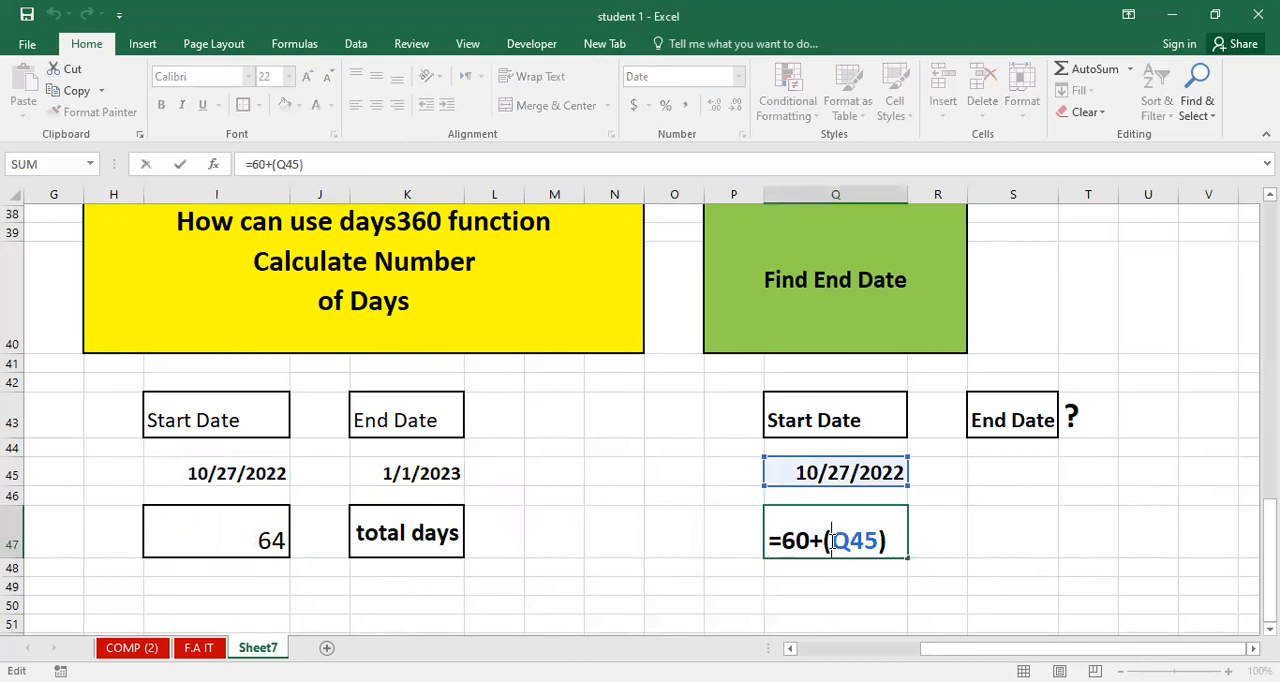
left_click(794, 538)
key("BackSpace")
type("9")
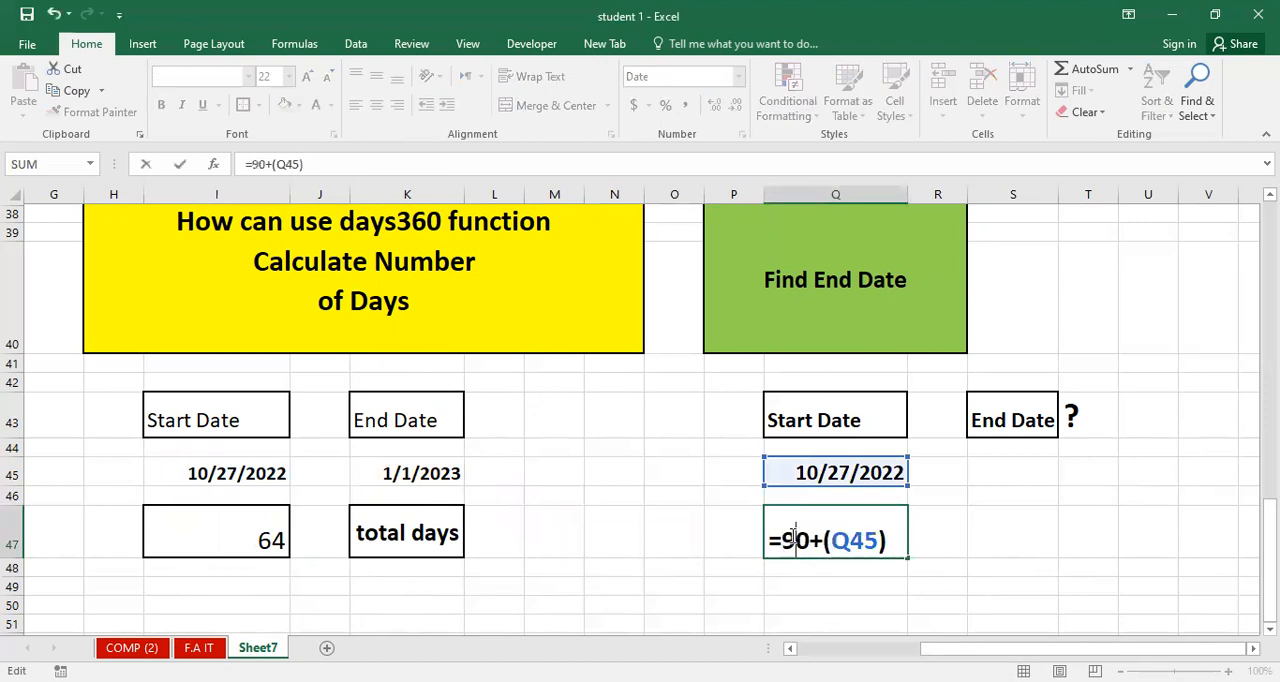
key("Return")
double_click(791, 538)
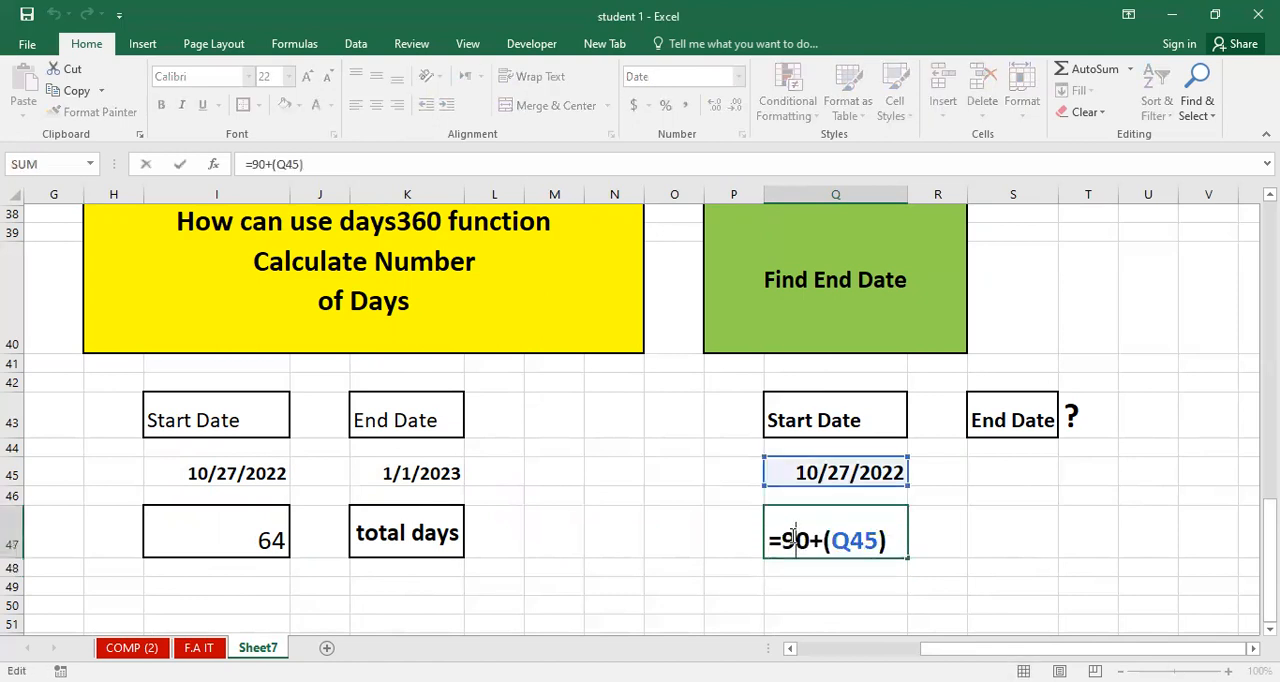